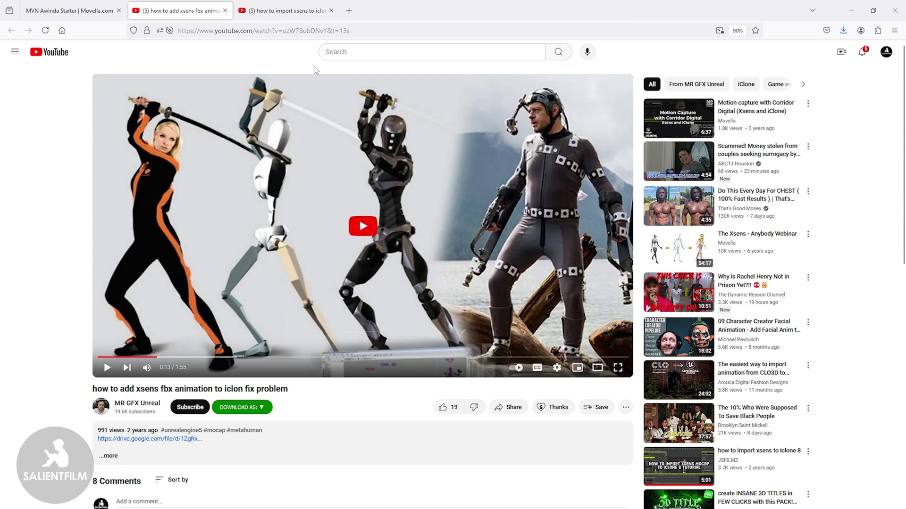
Step: Review the two Xsens-to-iClone tutorial video pages and the MVN Awinda Starter product page, and put the browser away
{"action": "left_click", "coordinate": [282, 16]}
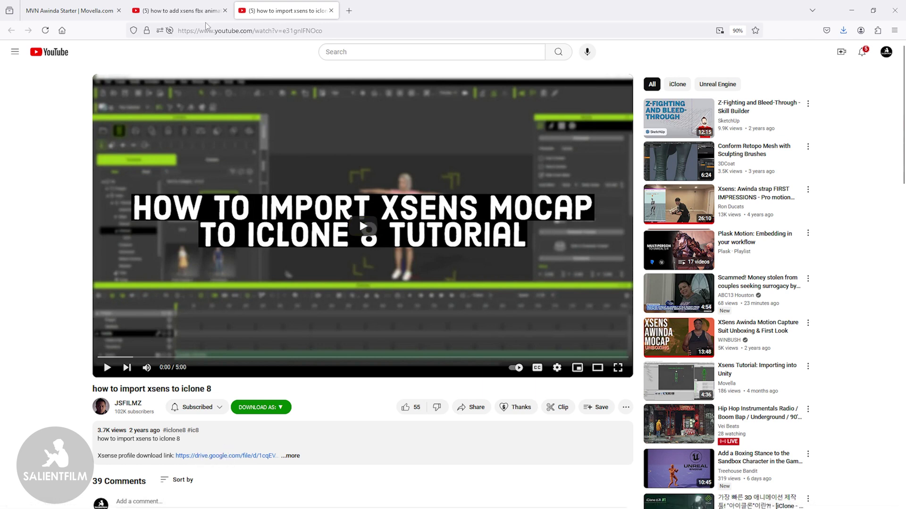
{"action": "left_click", "coordinate": [182, 11]}
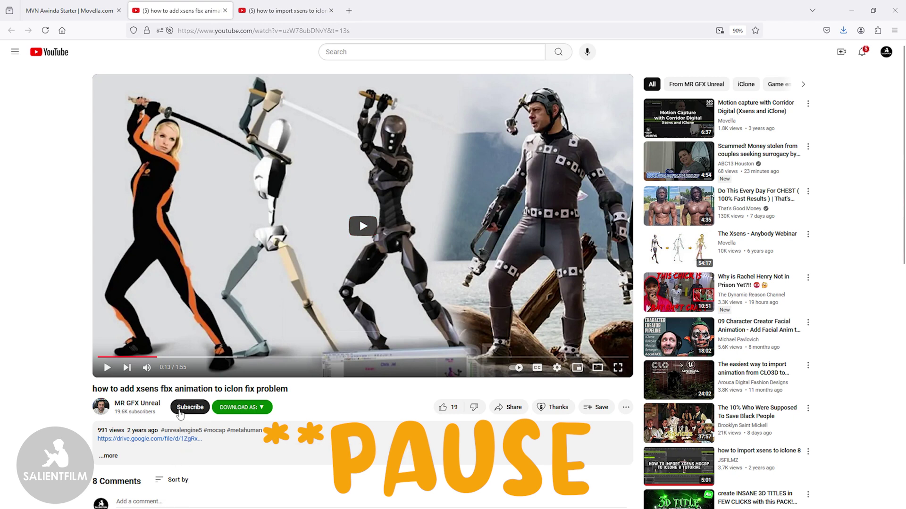
{"action": "left_click", "coordinate": [289, 7]}
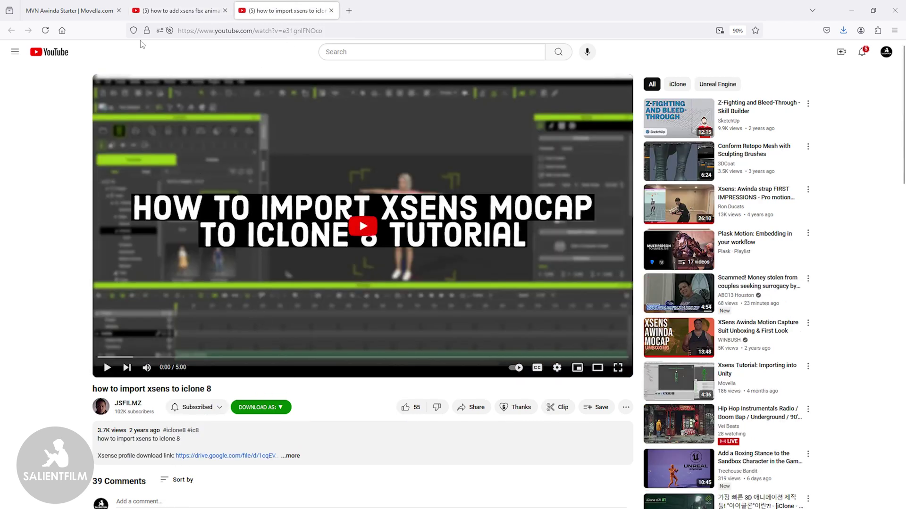
{"action": "left_click", "coordinate": [76, 12]}
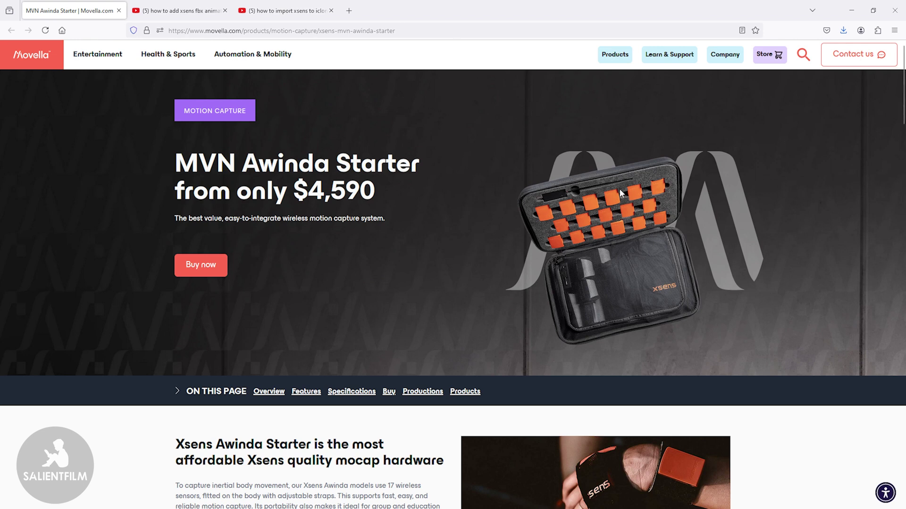
{"action": "left_click", "coordinate": [852, 9]}
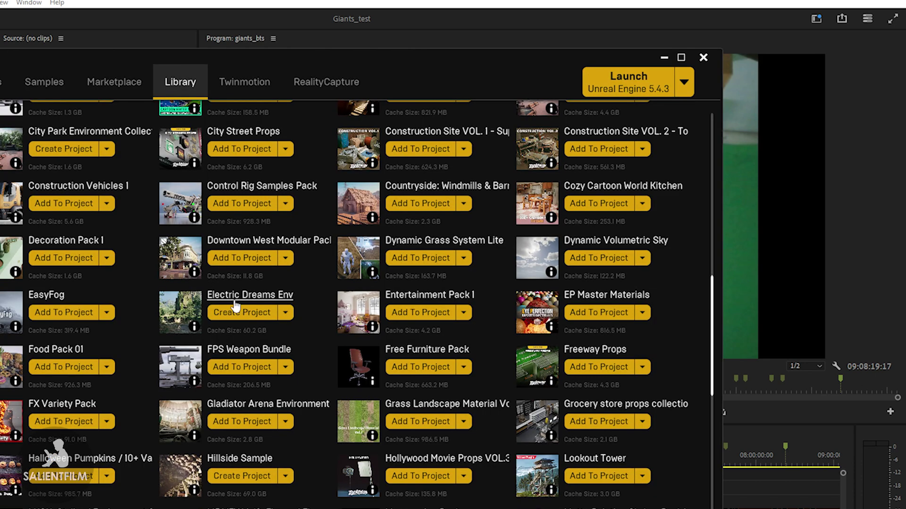
Step: Scrub through the giants_bts sequence in Premiere Pro to examine the reference camera and motion import footage up to around 01:15
{"action": "left_click", "coordinate": [236, 301]}
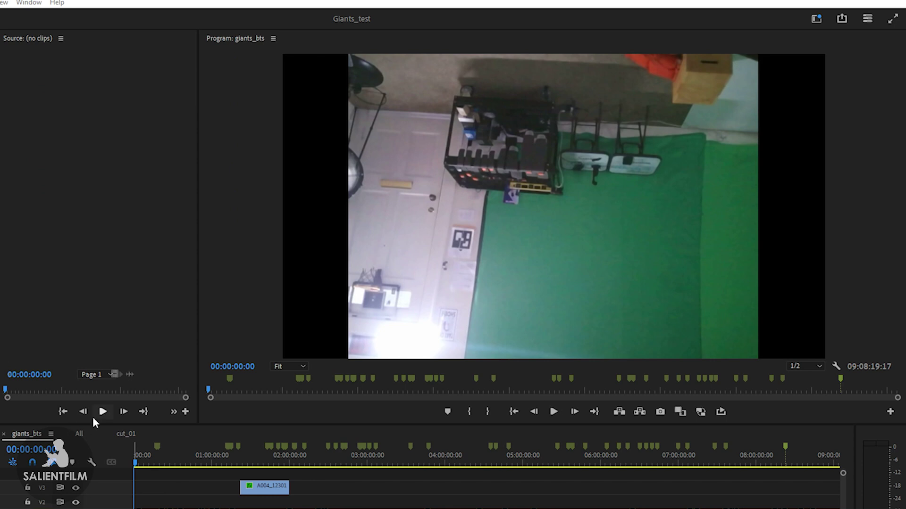
{"action": "mouse_move", "coordinate": [142, 465]}
{"action": "left_mouse_down"}
{"action": "mouse_move", "coordinate": [137, 469]}
{"action": "mouse_move", "coordinate": [147, 468]}
{"action": "left_mouse_up"}
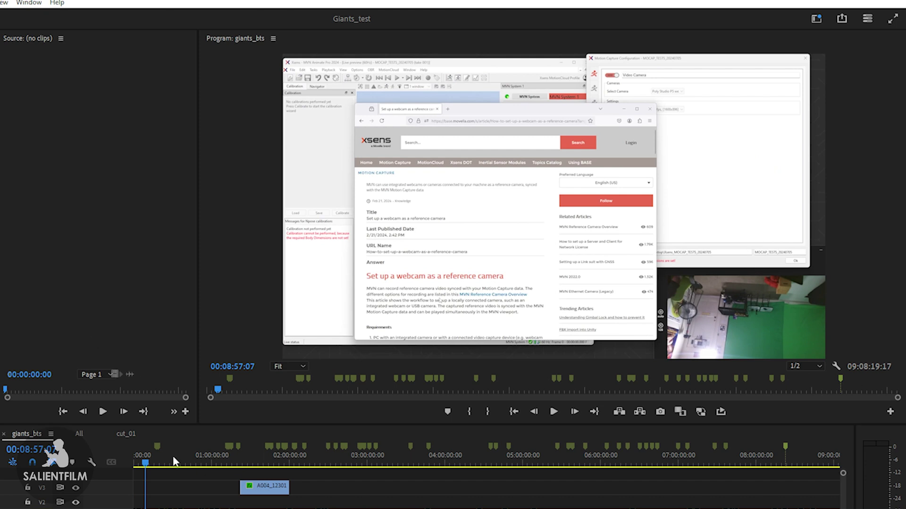
{"action": "left_click", "coordinate": [155, 474]}
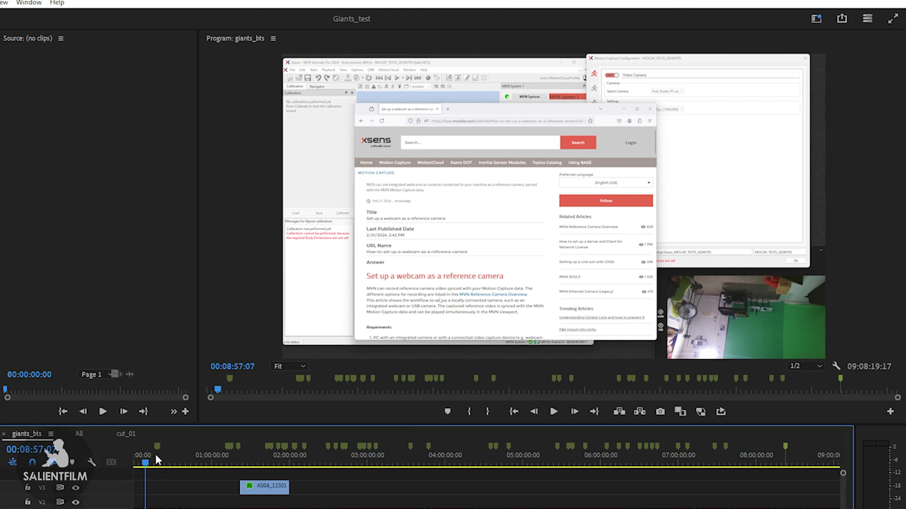
{"action": "left_click_drag", "start_coordinate": [144, 460], "coordinate": [231, 465]}
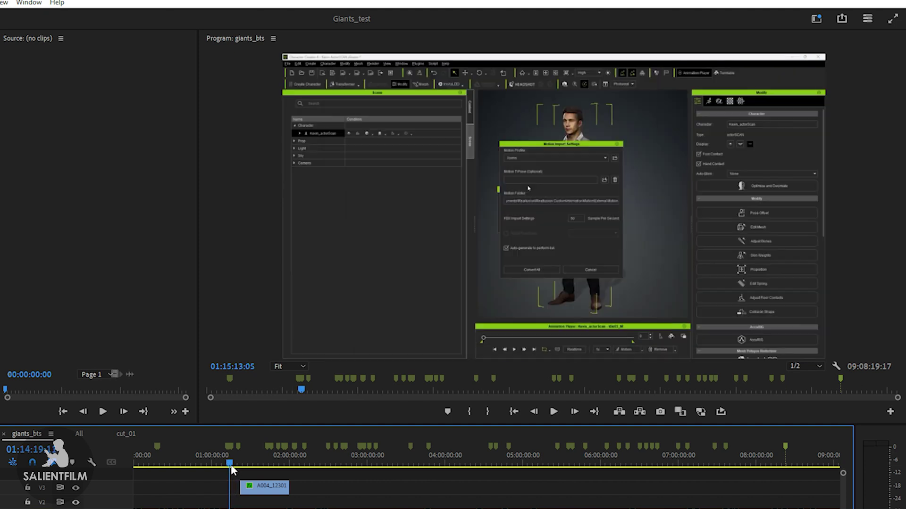
{"action": "key", "text": "space"}
{"action": "key", "text": "equal"}
{"action": "key", "text": "equal"}
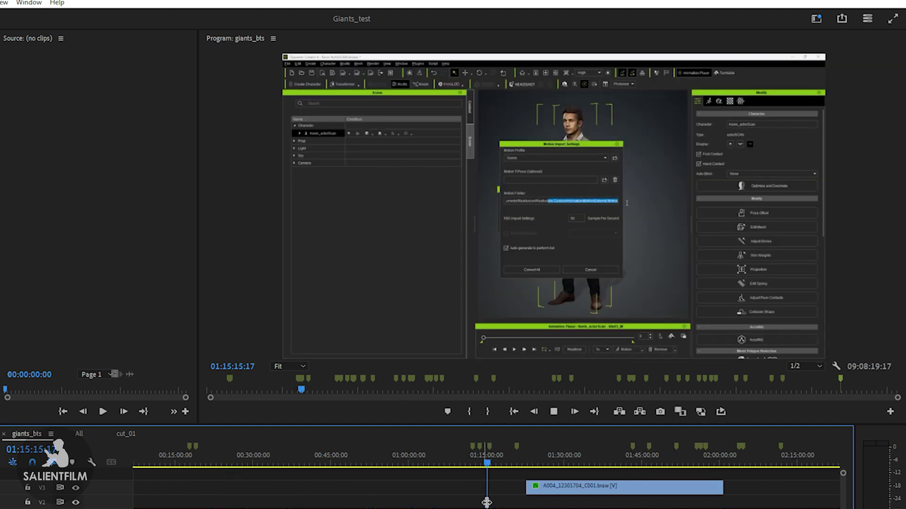
{"action": "left_click_drag", "start_coordinate": [486, 460], "coordinate": [487, 465]}
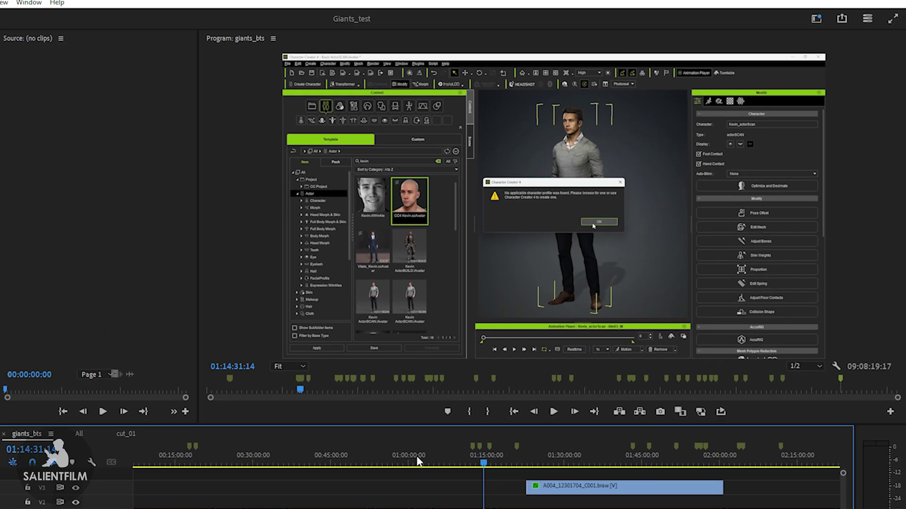
{"action": "left_click_drag", "start_coordinate": [492, 459], "coordinate": [500, 466]}
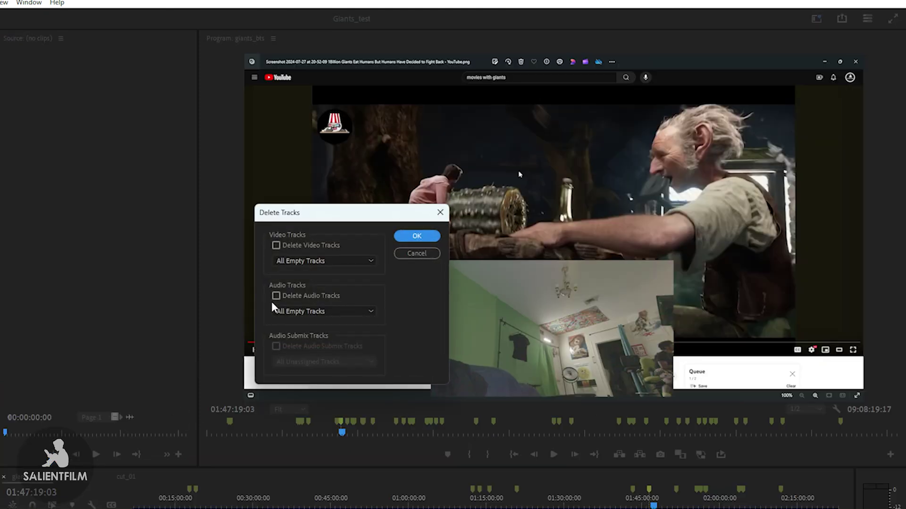
Step: Delete all empty audio tracks from the giants_bts sequence and enlarge the program monitor area above the timeline
{"action": "left_click", "coordinate": [276, 295]}
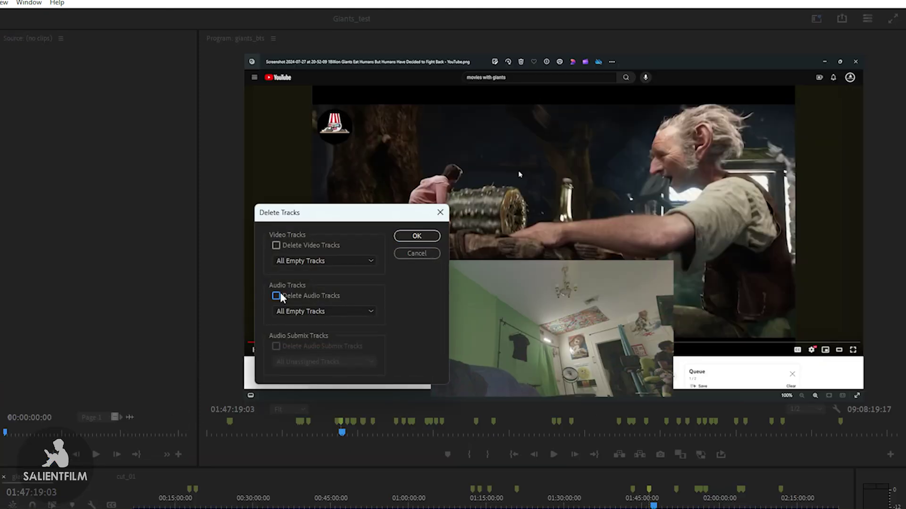
{"action": "left_click", "coordinate": [401, 236]}
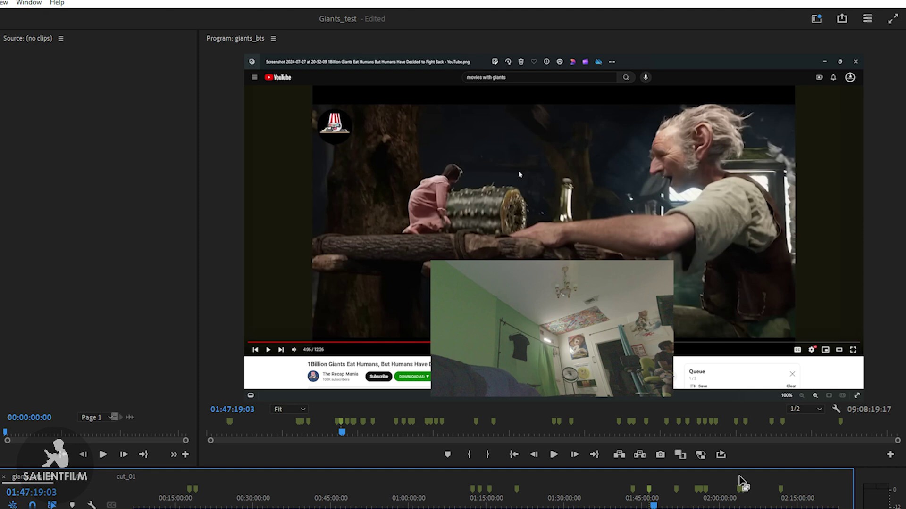
{"action": "left_click_drag", "start_coordinate": [727, 469], "coordinate": [727, 489]}
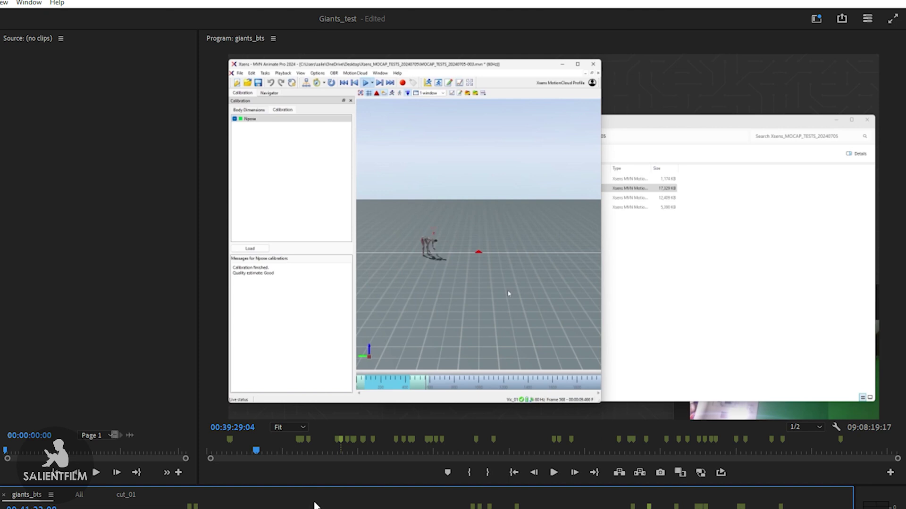
Step: Browse the giants_bts sequence for the giant size chart and the T-pose calibration footage around 01:43, moving between neighbouring cuts
{"action": "left_click_drag", "start_coordinate": [314, 505], "coordinate": [637, 506]}
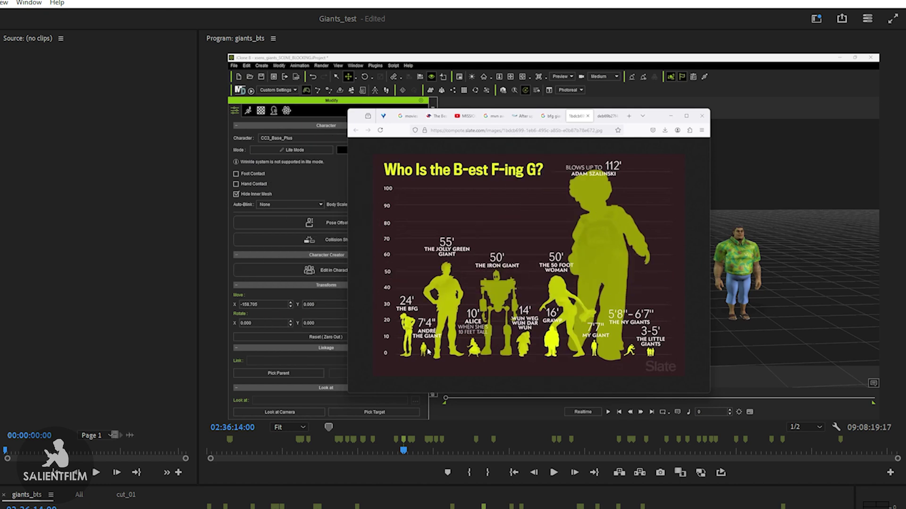
{"action": "left_click", "coordinate": [336, 452]}
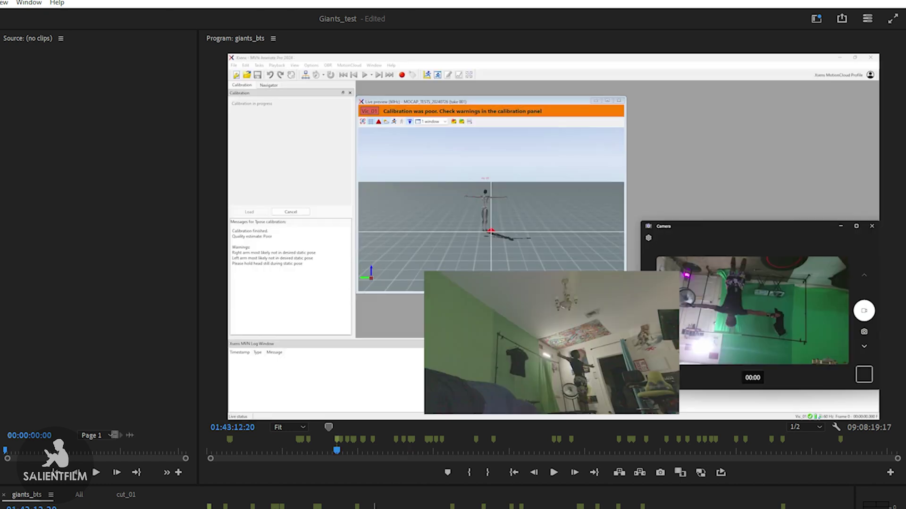
{"action": "key", "text": "shift+3"}
{"action": "key", "text": "Up"}
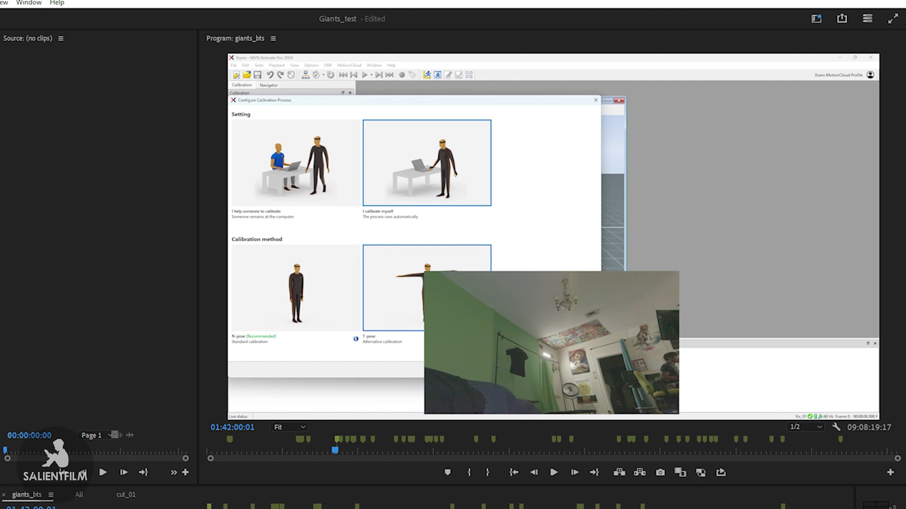
{"action": "key", "text": "Up"}
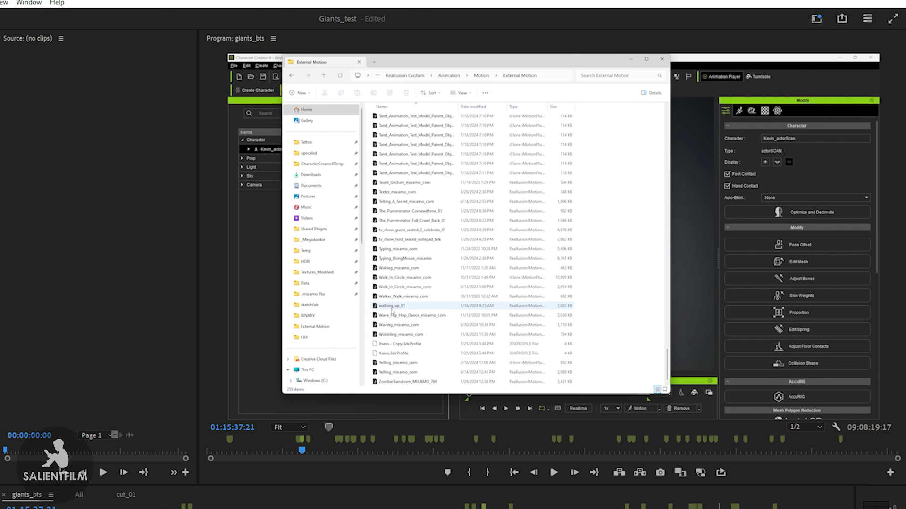
{"action": "key", "text": "Down"}
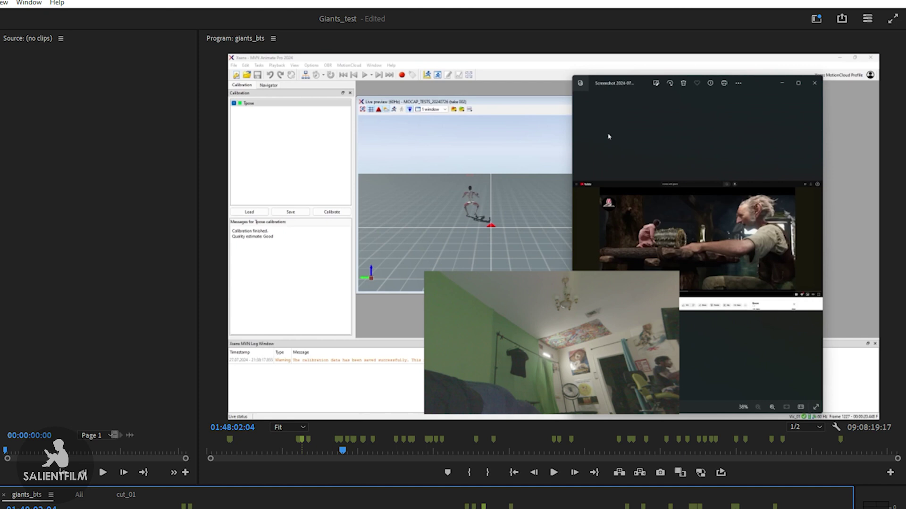
Step: Play the live motion capture footage in stages from 01:48:02, examining the performer, the live preview and the recording of takes
{"action": "key", "text": "space"}
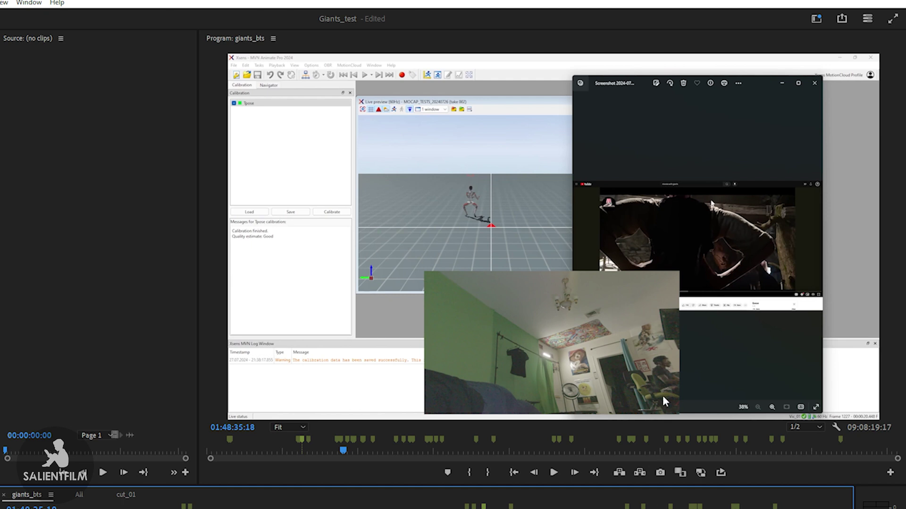
{"action": "key", "text": "space"}
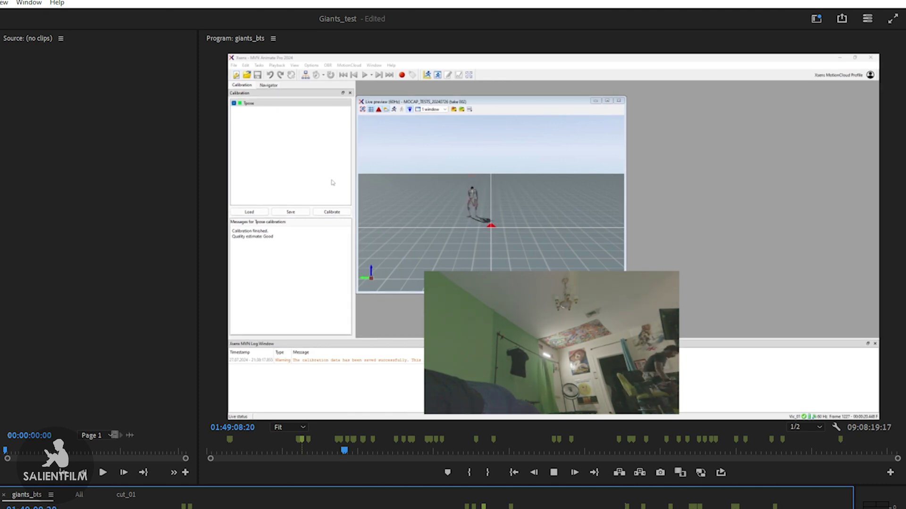
{"action": "key", "text": "space"}
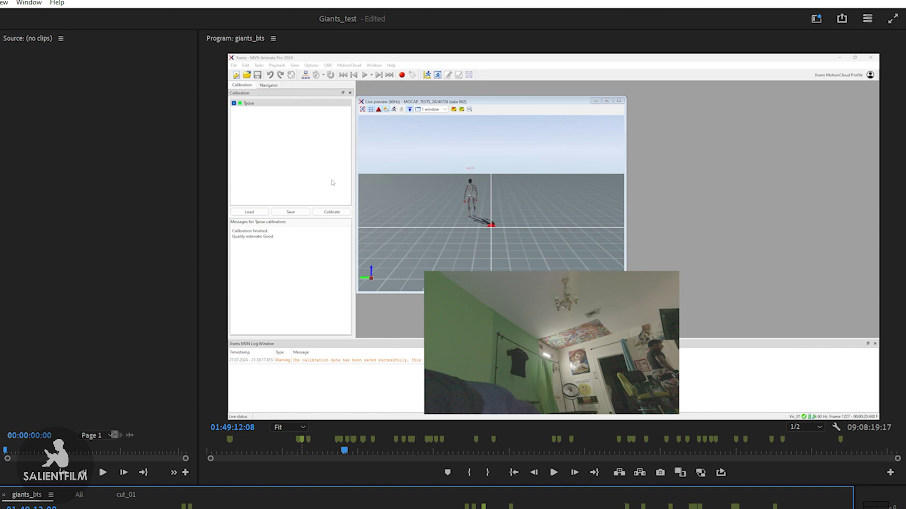
{"action": "key", "text": "space"}
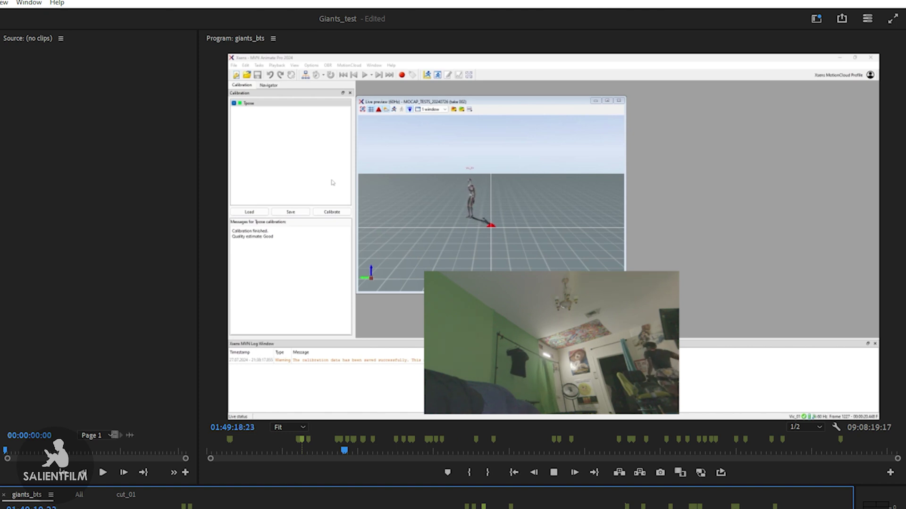
{"action": "key", "text": "space"}
{"action": "key", "text": "space"}
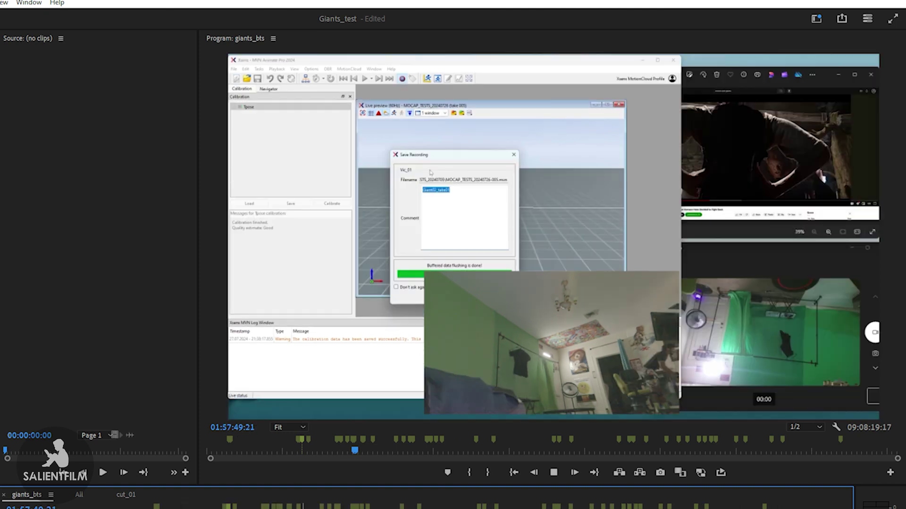
{"action": "key", "text": "space"}
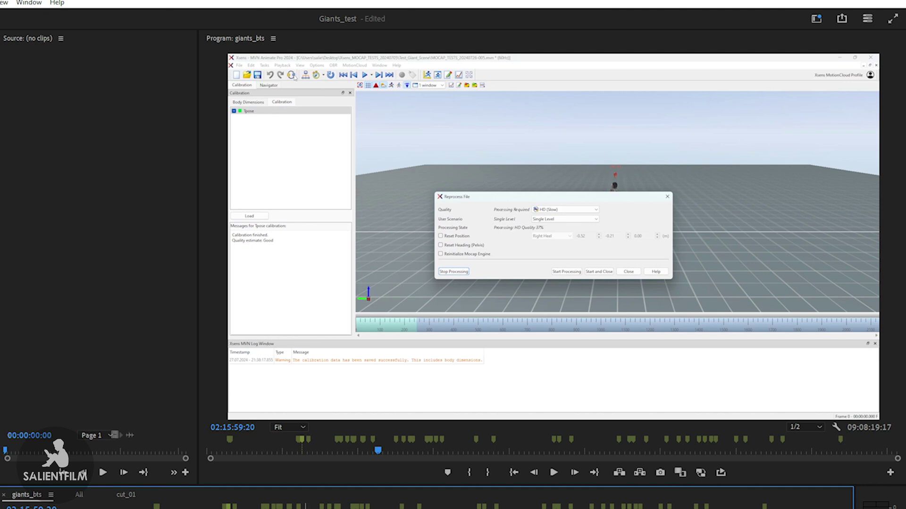
Step: Go back to the raw take near 02:09:59 and shuttle back and forth through it to examine the figure's movement off the ground
{"action": "key", "text": "Up"}
{"action": "key", "text": "Up"}
{"action": "key", "text": "Up"}
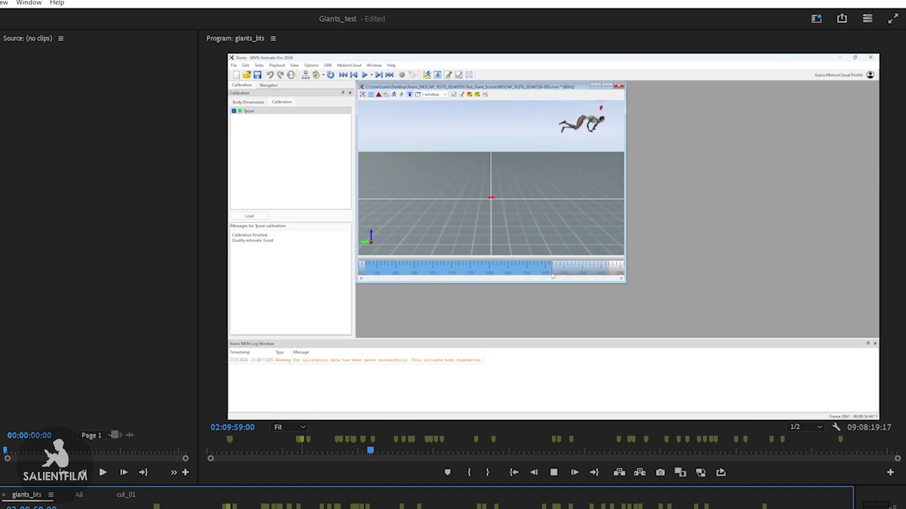
{"action": "key", "text": "k"}
{"action": "key", "text": "l"}
{"action": "key", "text": "k"}
{"action": "key", "text": "l"}
{"action": "key", "text": "k"}
{"action": "key", "text": "j"}
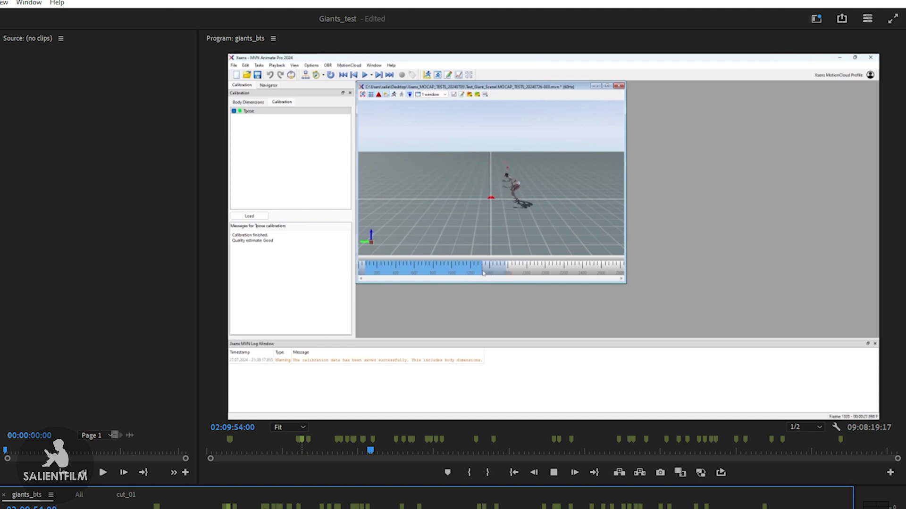
{"action": "key", "text": "k"}
{"action": "key", "text": "j"}
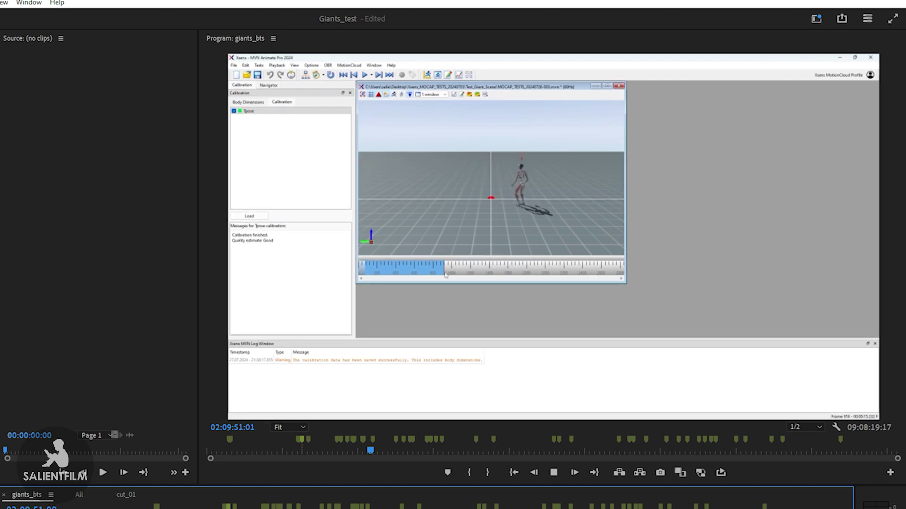
{"action": "key", "text": "l"}
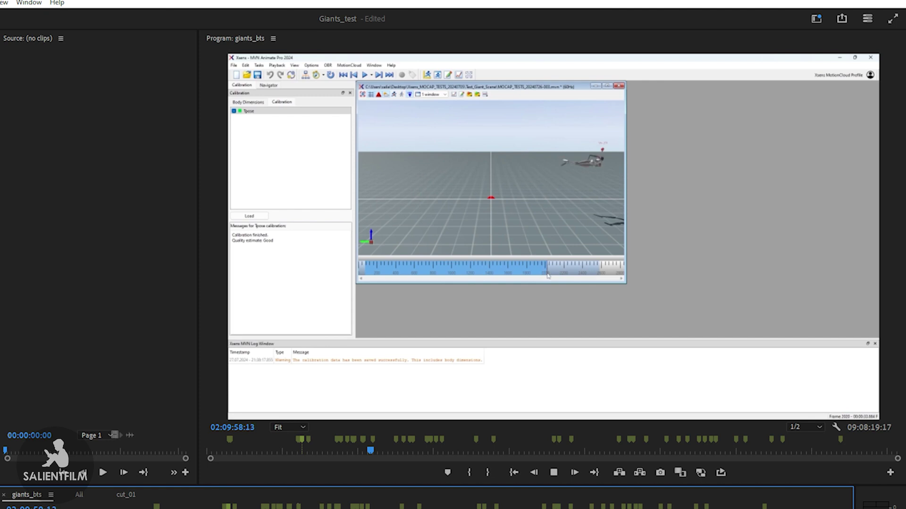
{"action": "key", "text": "space"}
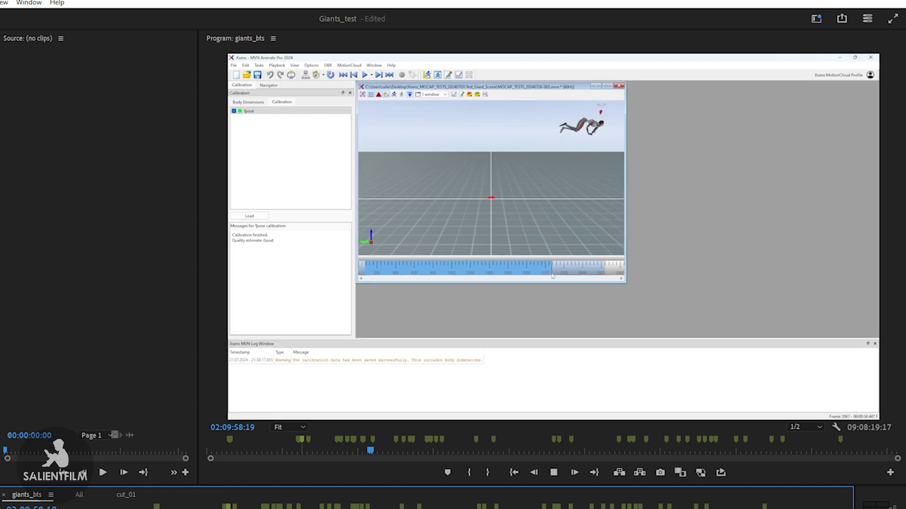
Step: Step back frame by frame to 02:09:58:01 to examine where the captured figure lifts off the ground
{"action": "key", "text": "Left"}
{"action": "key", "text": "Left"}
{"action": "key", "text": "Left"}
{"action": "key", "text": "Left"}
{"action": "key", "text": "Left"}
{"action": "key", "text": "Left"}
{"action": "key", "text": "Left"}
{"action": "key", "text": "Left"}
{"action": "key", "text": "Left"}
{"action": "key", "text": "Left"}
{"action": "key", "text": "Left"}
{"action": "key", "text": "Left"}
{"action": "key", "text": "Left"}
{"action": "key", "text": "Left"}
{"action": "key", "text": "Left"}
{"action": "key", "text": "Left"}
{"action": "key", "text": "Left"}
{"action": "key", "text": "Left"}
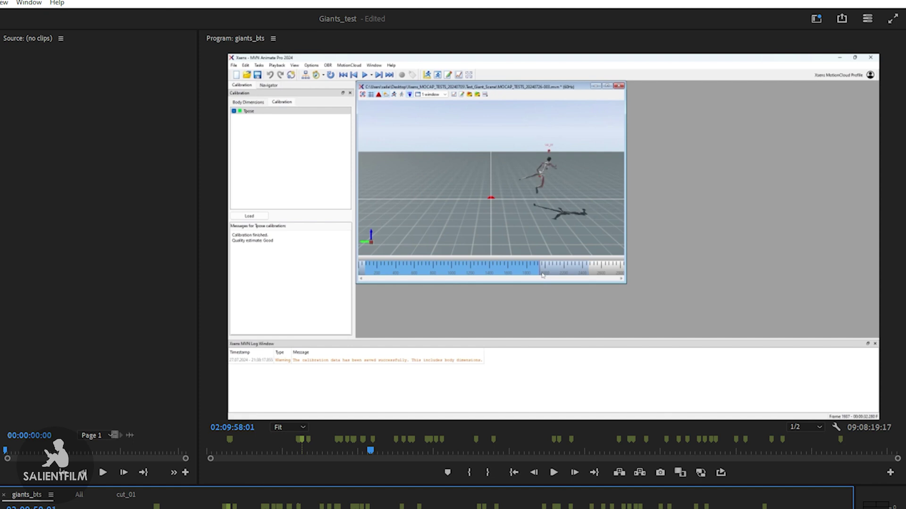
Step: Play the sequence on from 02:09:58 to about 02:10:40 to examine the mocap take's playback in MVN Animate
{"action": "key", "text": "space"}
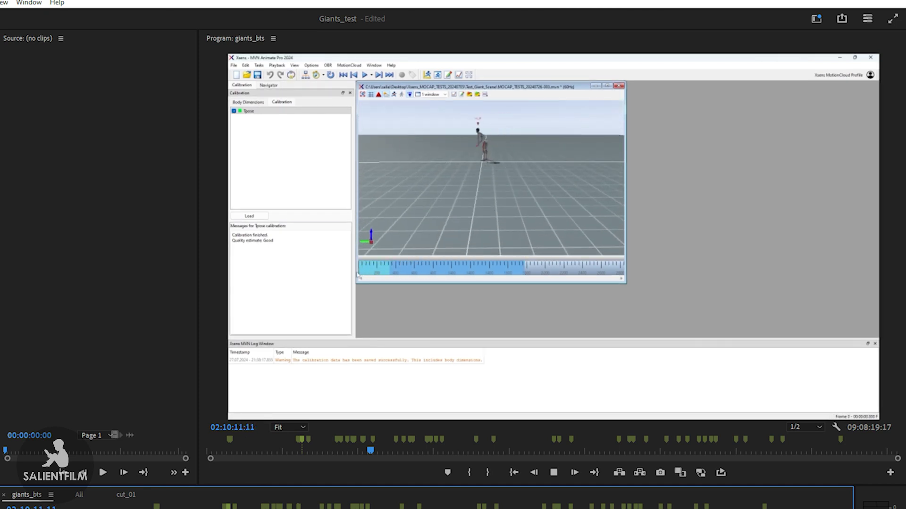
{"action": "key", "text": "space"}
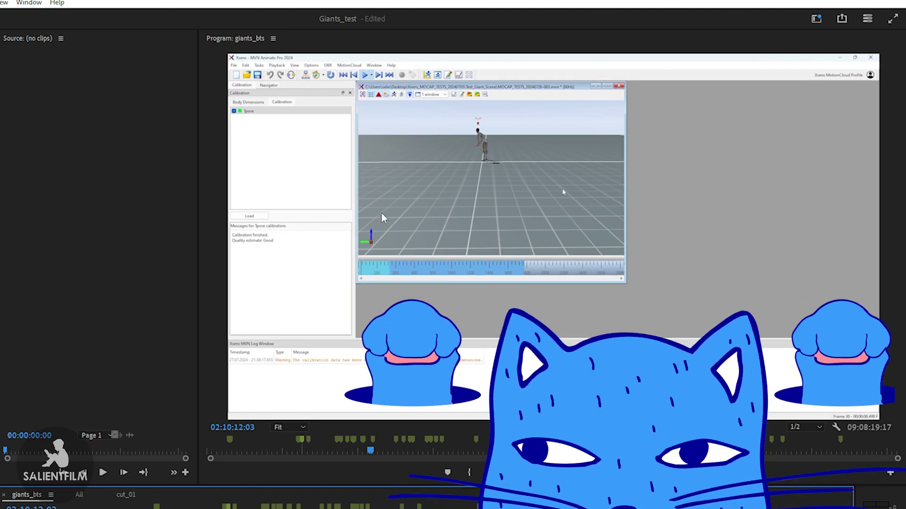
{"action": "key", "text": "space"}
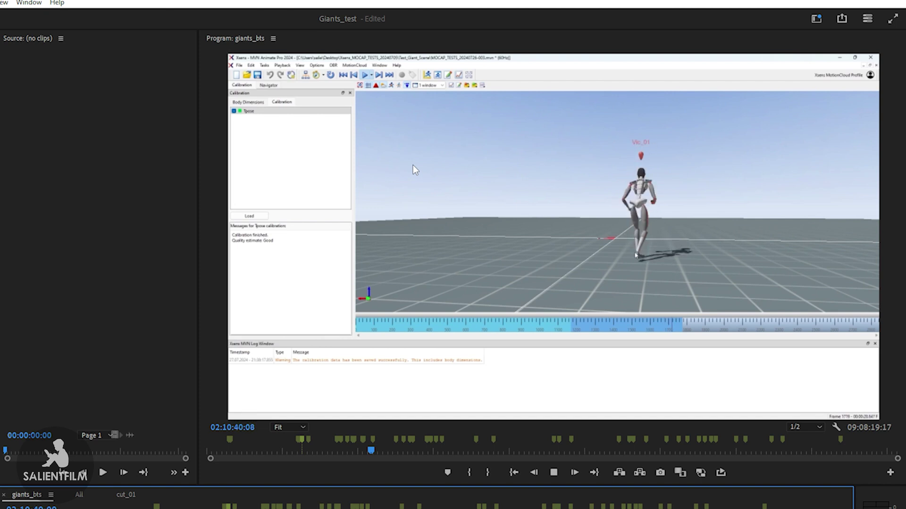
Step: Play the MVN Animate take in stages from 02:10:40 to about 02:11:33, examining the captured figure and the selected timeline range
{"action": "key", "text": "space"}
{"action": "key", "text": "space"}
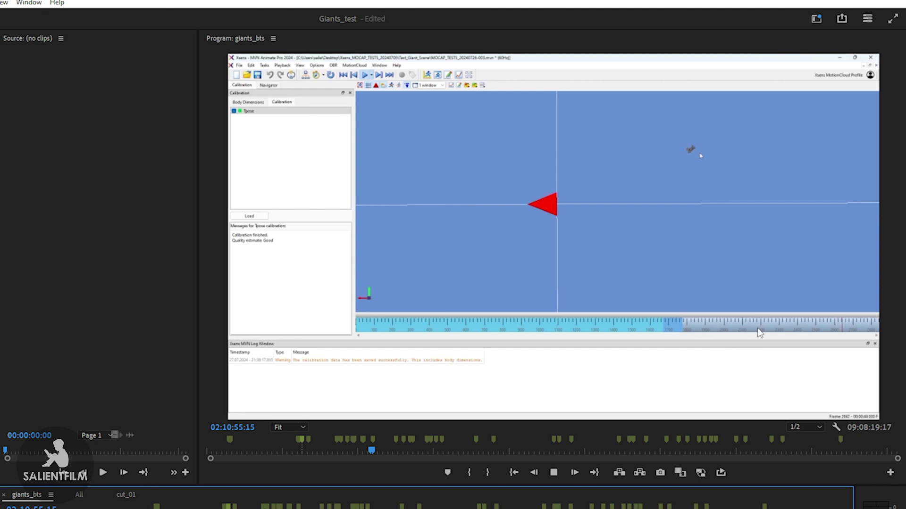
{"action": "key", "text": "space"}
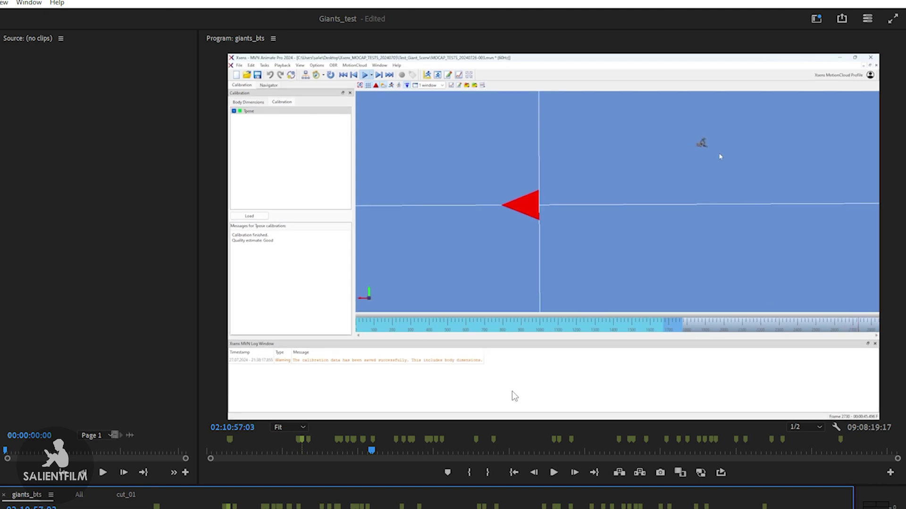
{"action": "key", "text": "space"}
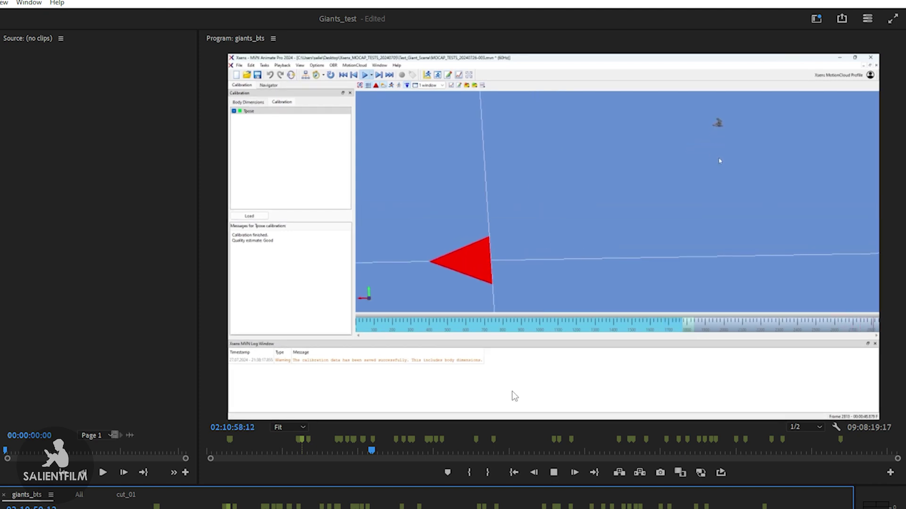
{"action": "key", "text": "space"}
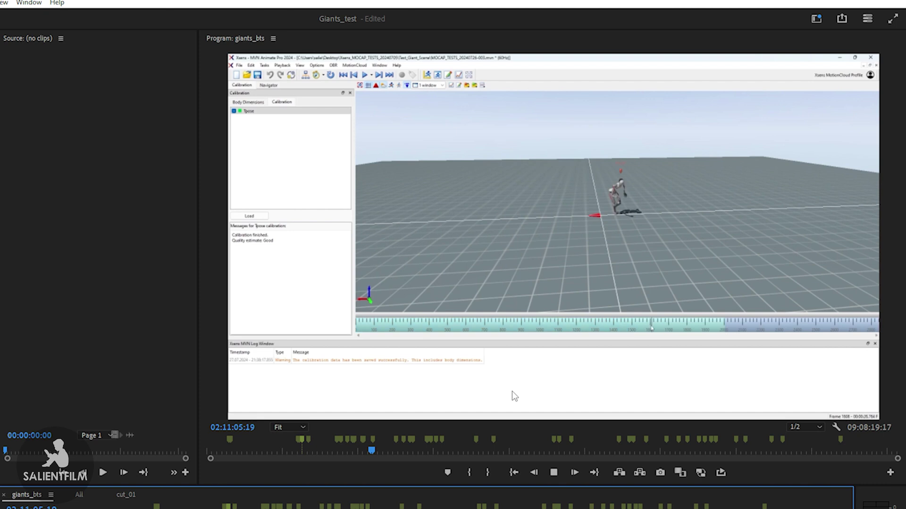
{"action": "key", "text": "space"}
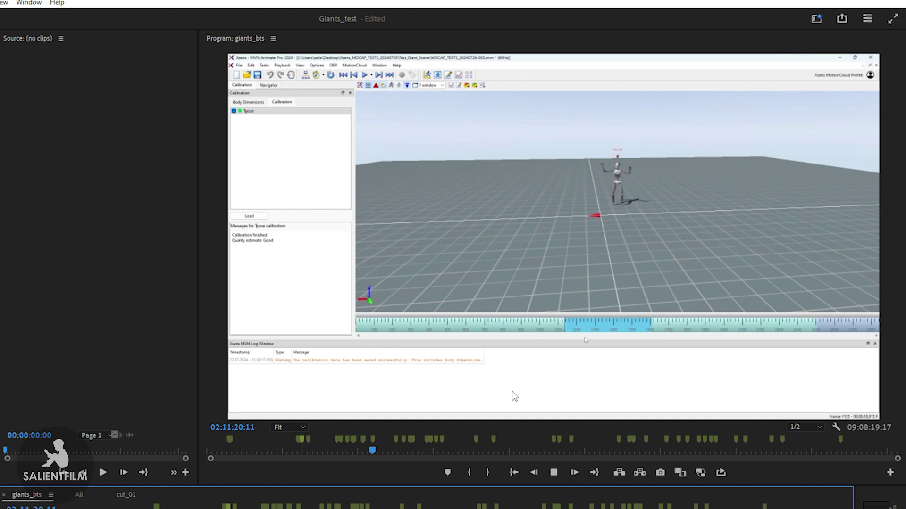
{"action": "key", "text": "space"}
{"action": "key", "text": "space"}
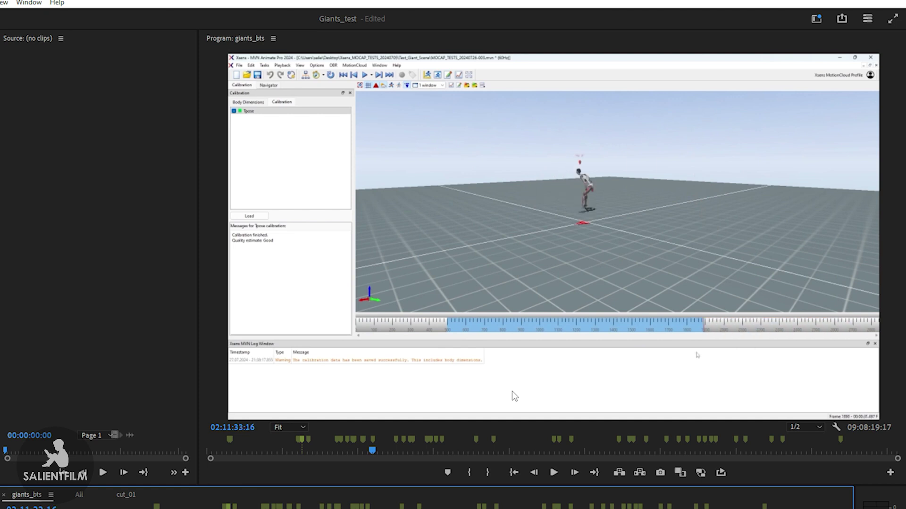
Step: Step back frame by frame from 02:11:33:16 to about 02:11:32 and replay the take to examine the figure's movement
{"action": "key", "text": "space"}
{"action": "key", "text": "Left"}
{"action": "key", "text": "Left"}
{"action": "key", "text": "Left"}
{"action": "key", "text": "Left"}
{"action": "key", "text": "Left"}
{"action": "key", "text": "Left"}
{"action": "key", "text": "Left"}
{"action": "key", "text": "Left"}
{"action": "key", "text": "Left"}
{"action": "key", "text": "Left"}
{"action": "key", "text": "Left"}
{"action": "key", "text": "Left"}
{"action": "key", "text": "space"}
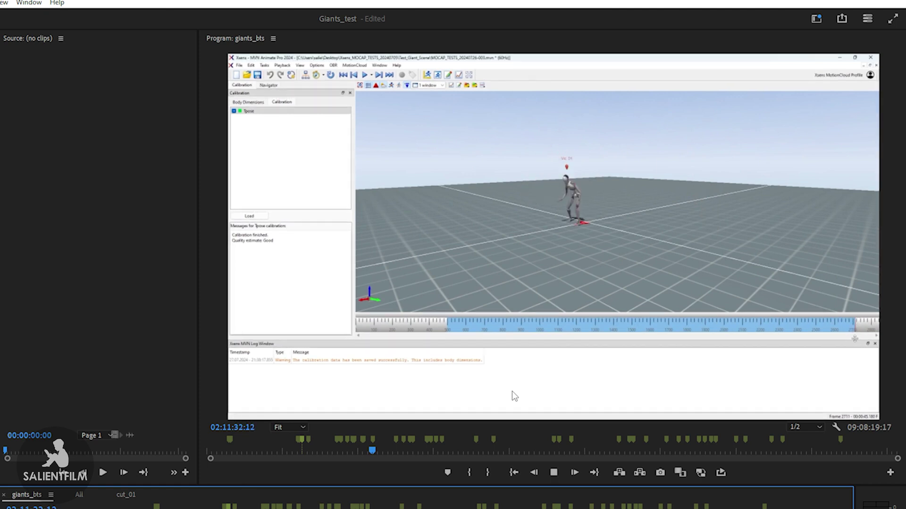
Step: Play the mocap take on from 02:11:32 to about 02:12:16, examining the reprocessed motion and the T-pose
{"action": "key", "text": "space"}
{"action": "key", "text": "space"}
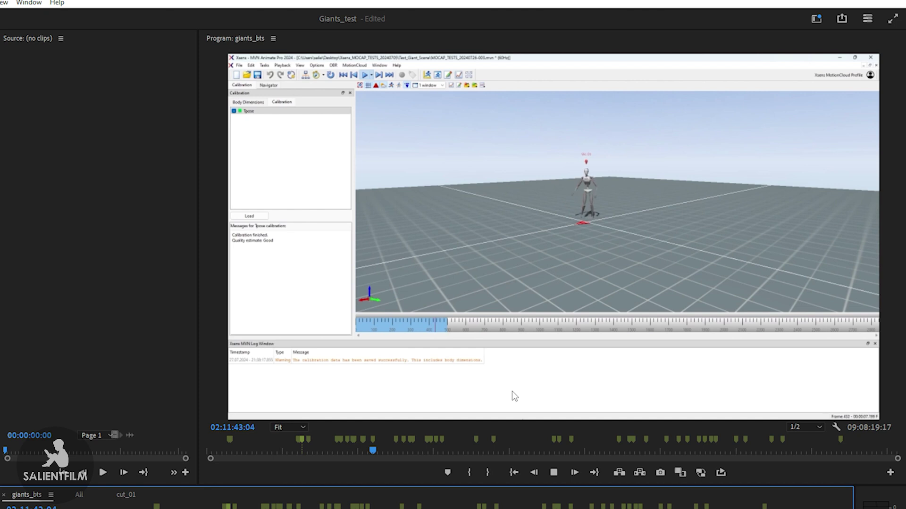
{"action": "key", "text": "space"}
{"action": "key", "text": "space"}
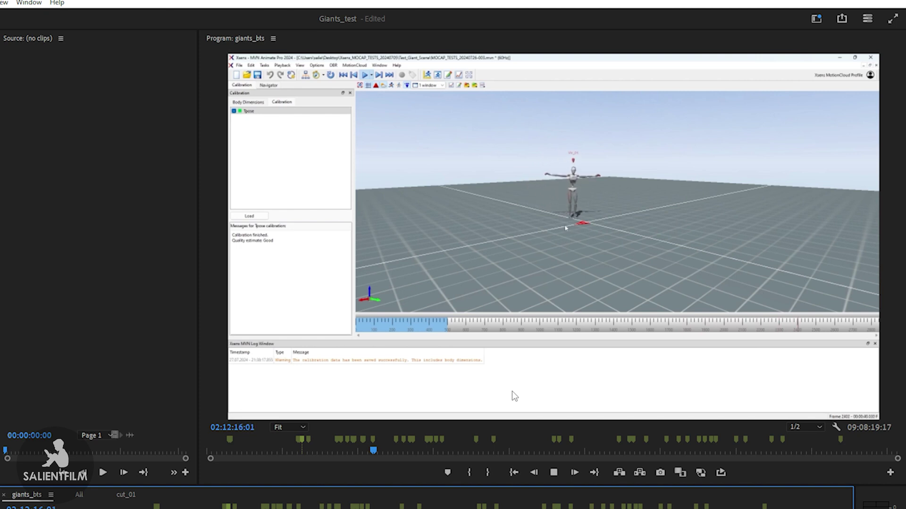
{"action": "key", "text": "space"}
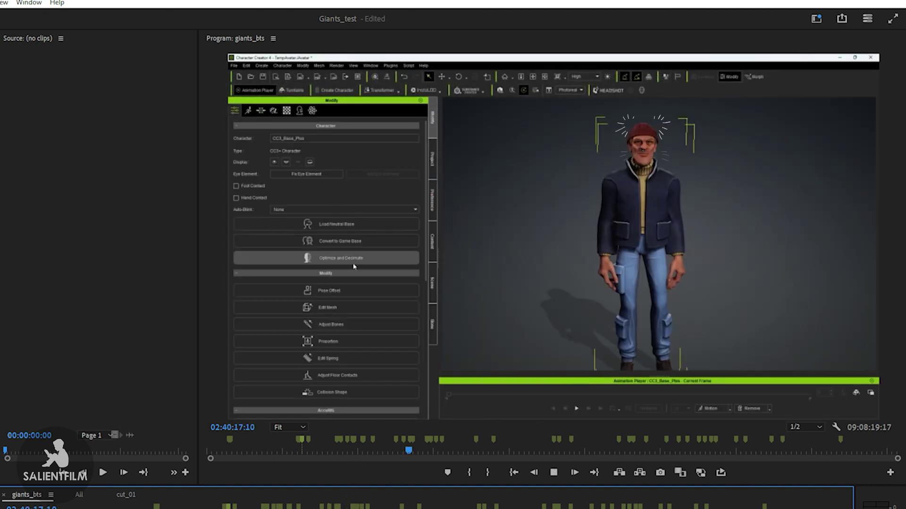
Step: Play the Character Creator character setup near 02:40:17 and the iClone motion import from 02:55:18 to examine how the mocap is applied
{"action": "key", "text": "space"}
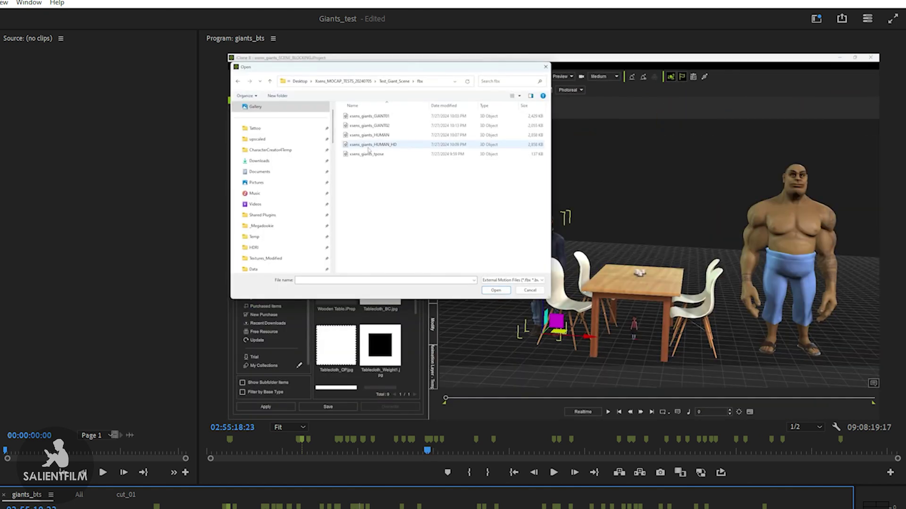
{"action": "key", "text": "space"}
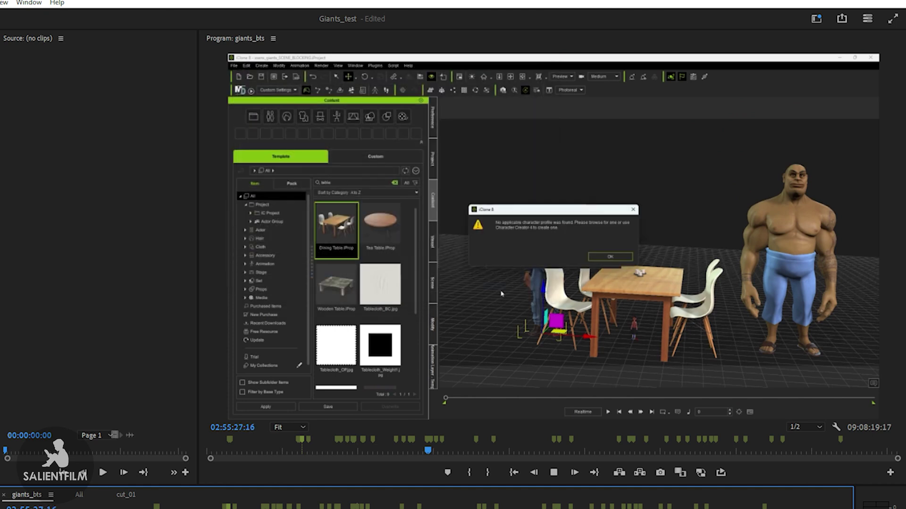
{"action": "key", "text": "space"}
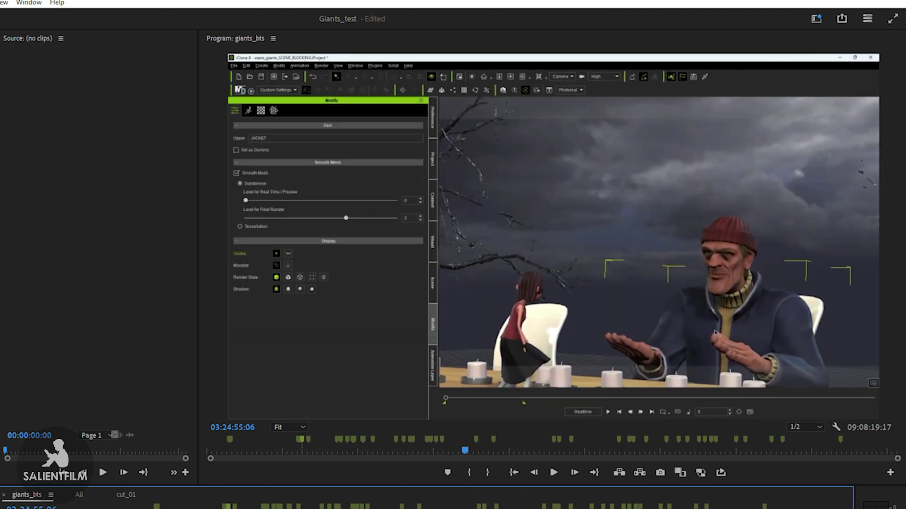
Step: Review the iClone scene blocking between 03:24:55 and 03:27:14, examining the characters and the camera keyframes
{"action": "key", "text": "space"}
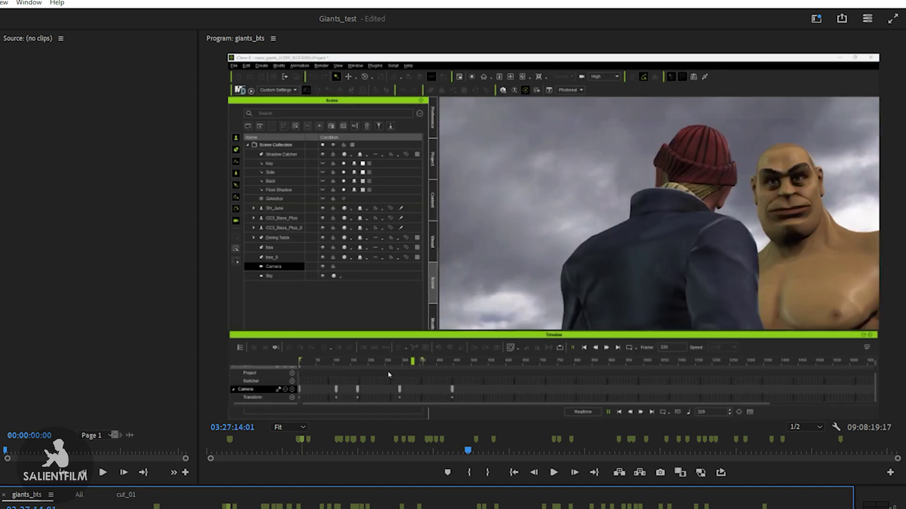
{"action": "key", "text": "space"}
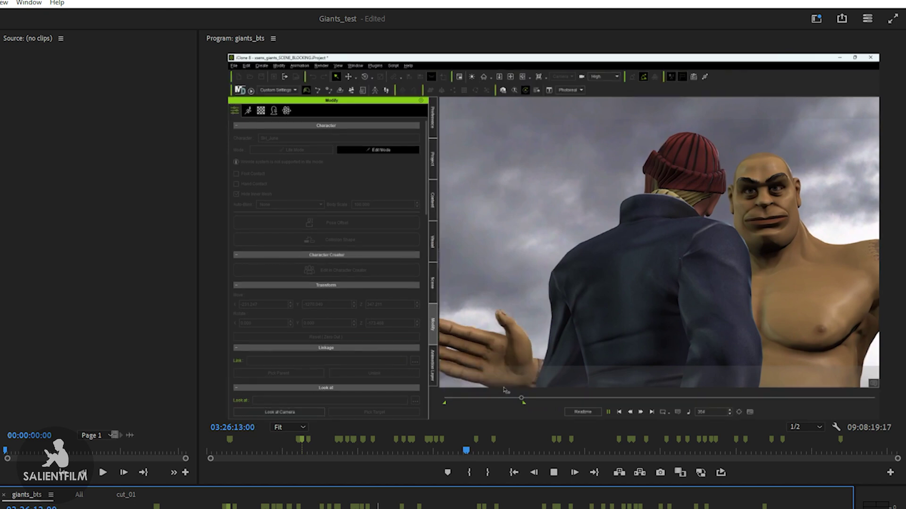
{"action": "key", "text": "space"}
{"action": "key", "text": "space"}
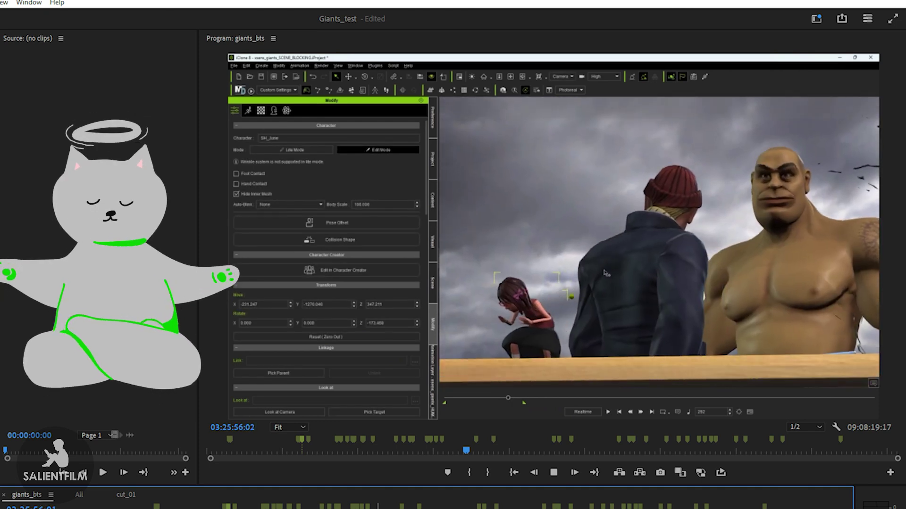
Step: Replay the scene blocking in stages from 03:25:54 to about 03:26:21 to examine the girl's and the giants' performances
{"action": "key", "text": "space"}
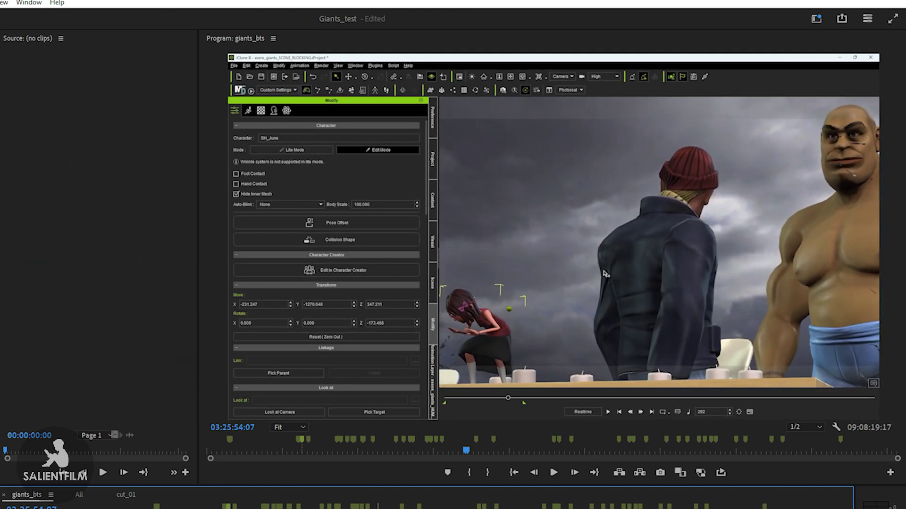
{"action": "key", "text": "space"}
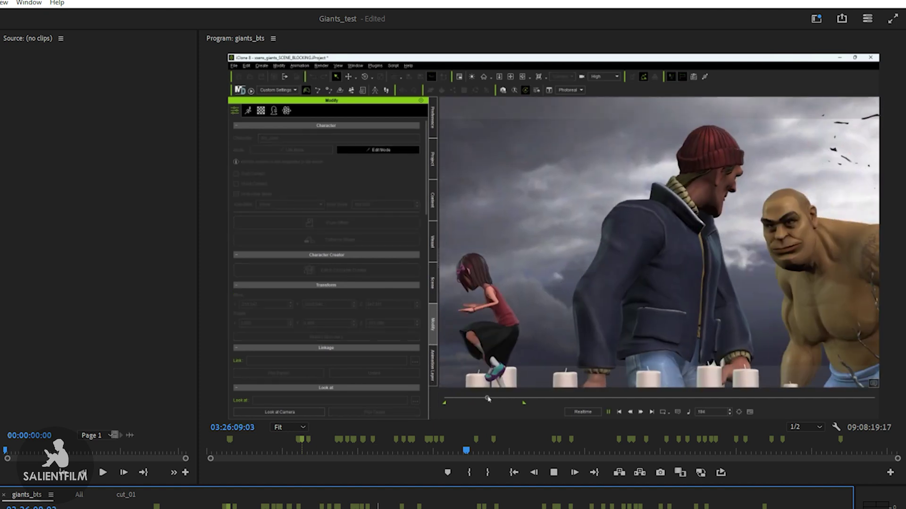
{"action": "key", "text": "space"}
{"action": "key", "text": "space"}
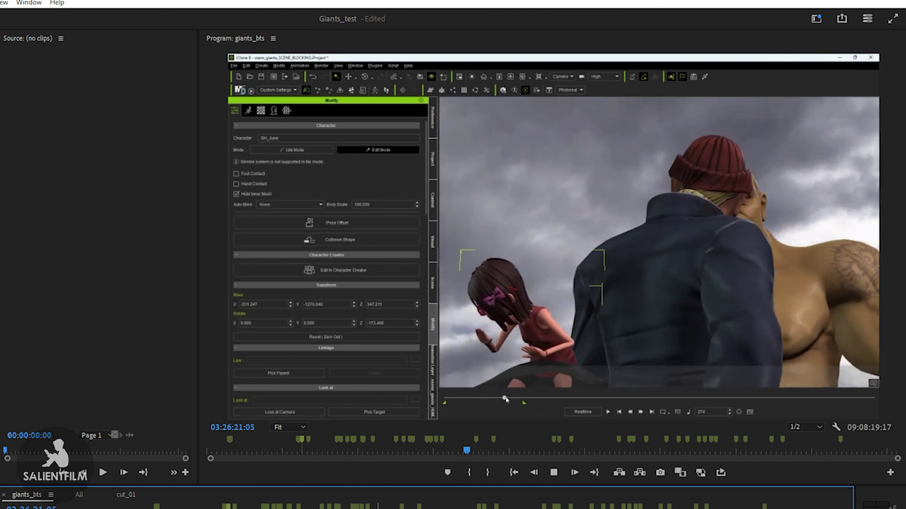
{"action": "key", "text": "space"}
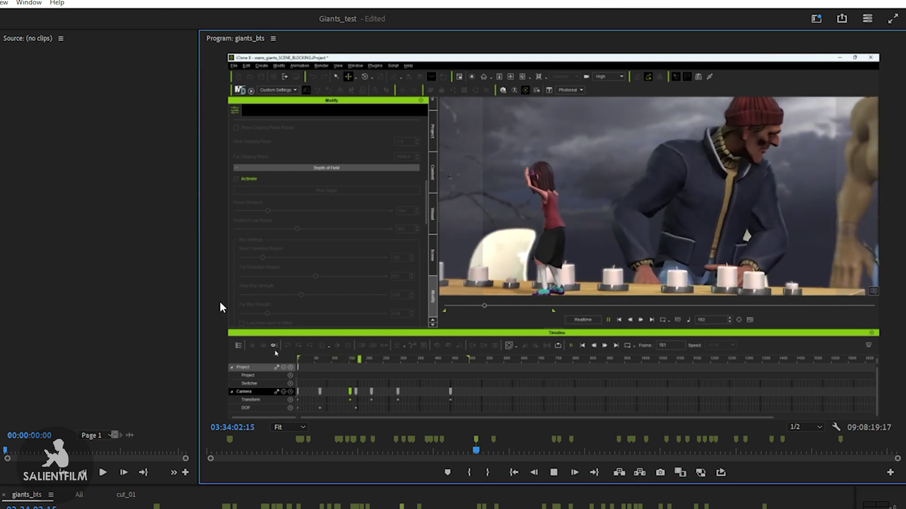
Step: Return to the edit point at 03:33:54:20 and play the iClone shot to examine its camera move and depth of field
{"action": "left_click", "coordinate": [309, 481]}
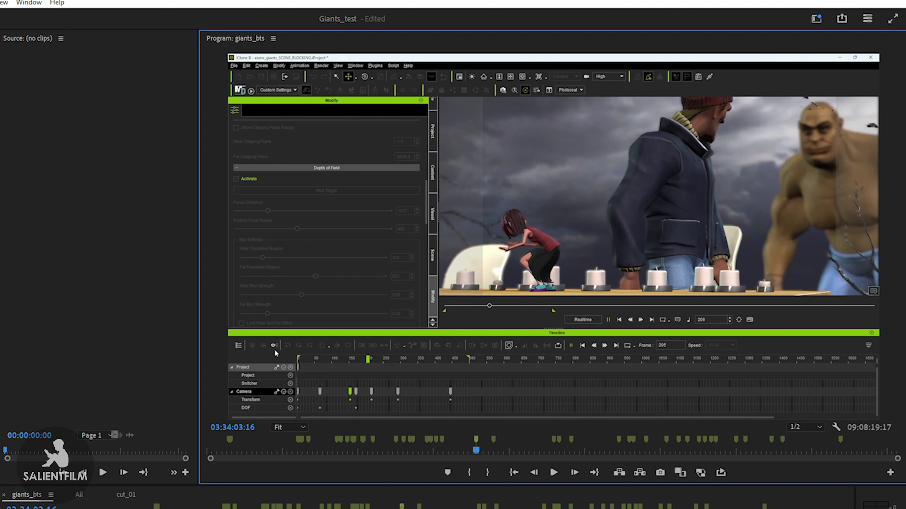
{"action": "key", "text": "Up"}
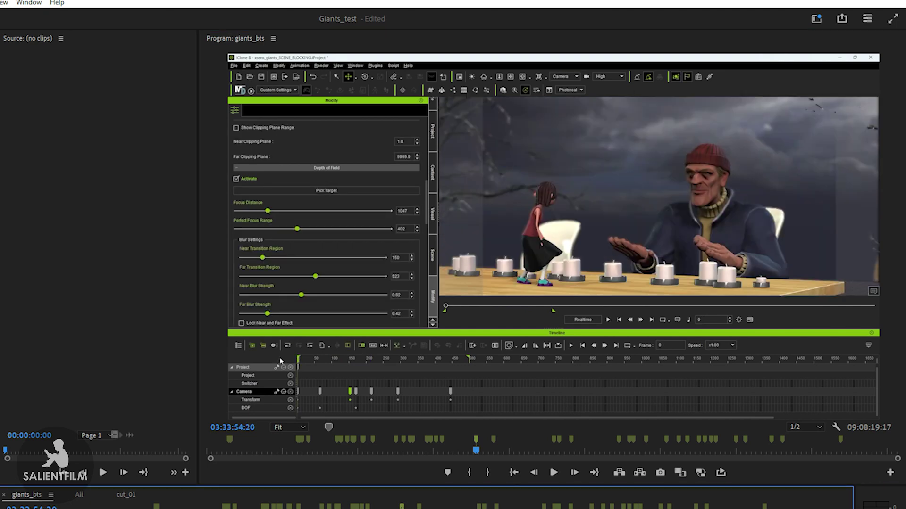
{"action": "key", "text": "space"}
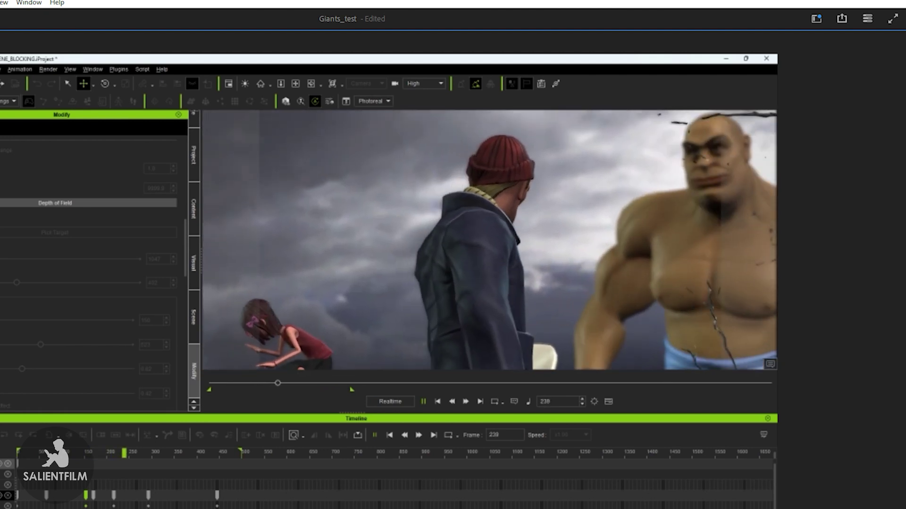
{"action": "key", "text": "space"}
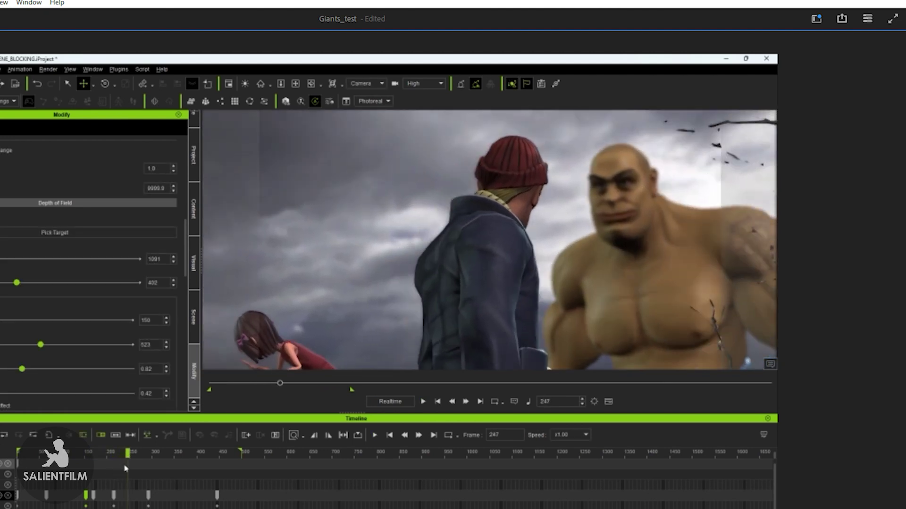
{"action": "left_click", "coordinate": [106, 453]}
{"action": "mouse_move", "coordinate": [108, 455]}
{"action": "left_mouse_down"}
{"action": "mouse_move", "coordinate": [98, 457]}
{"action": "mouse_move", "coordinate": [109, 459]}
{"action": "left_mouse_up"}
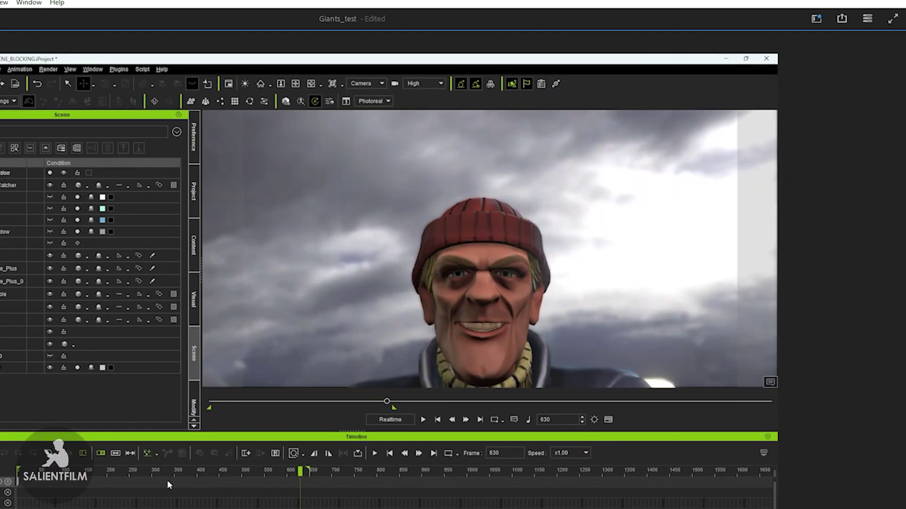
Step: Restore the program monitor from its enlarged view and skip forward edit by edit from 03:47:03 to 04:05:09, surveying the asset-gathering footage
{"action": "key", "text": "grave"}
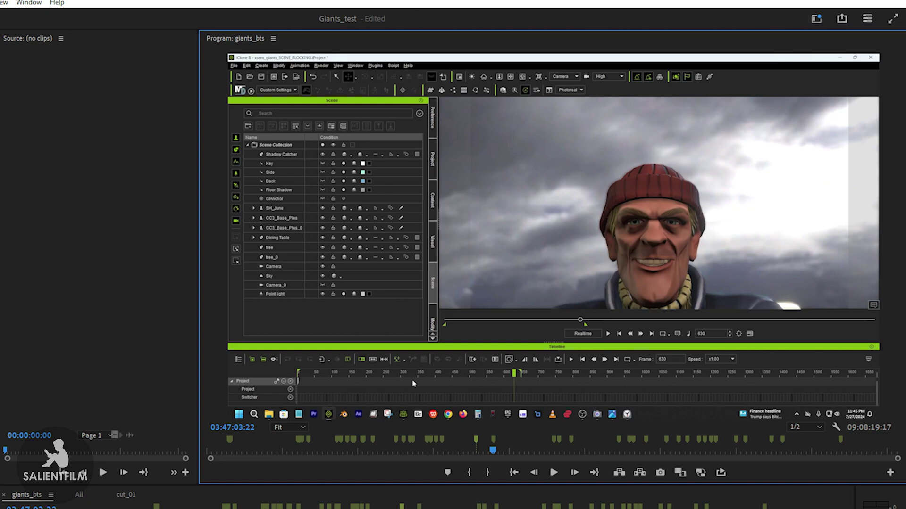
{"action": "left_click", "coordinate": [405, 507]}
{"action": "key", "text": "Down"}
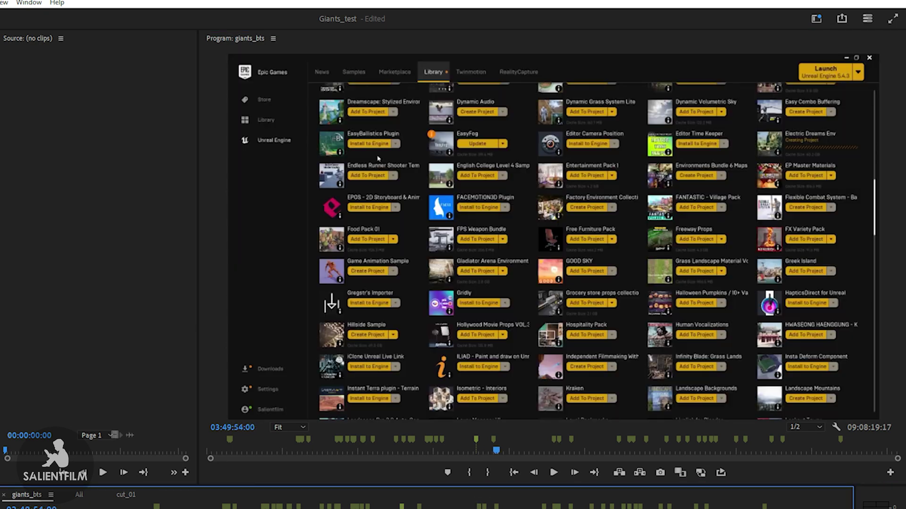
{"action": "key", "text": "Down"}
{"action": "key", "text": "Down"}
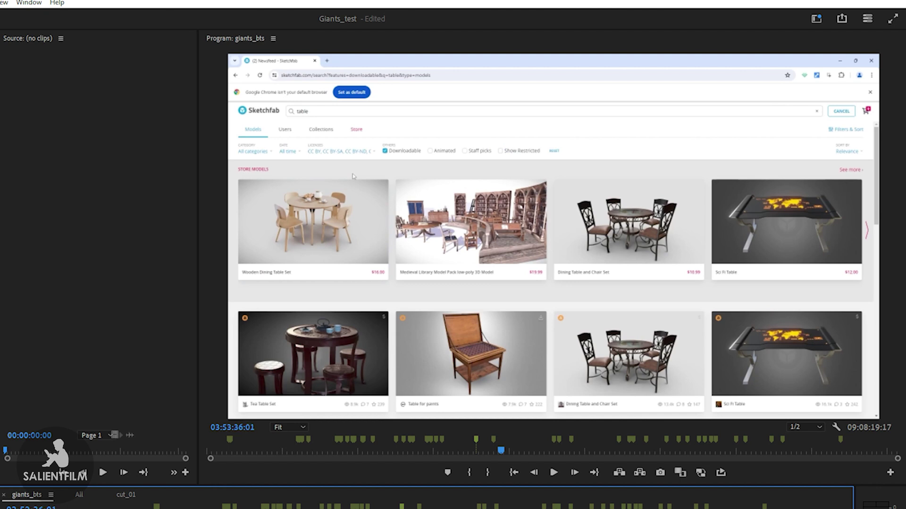
{"action": "key", "text": "Down"}
{"action": "key", "text": "Down"}
{"action": "key", "text": "Down"}
{"action": "key", "text": "Down"}
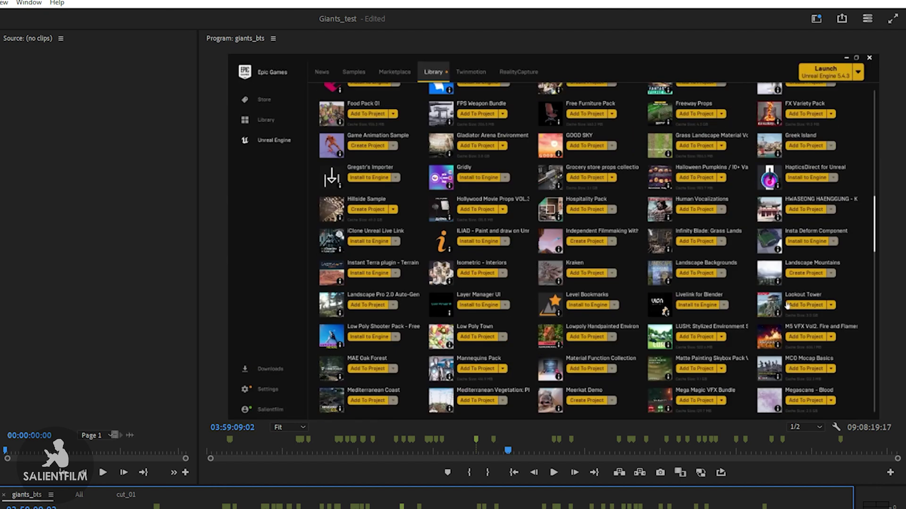
{"action": "key", "text": "Down"}
{"action": "key", "text": "Down"}
{"action": "key", "text": "Down"}
{"action": "key", "text": "Down"}
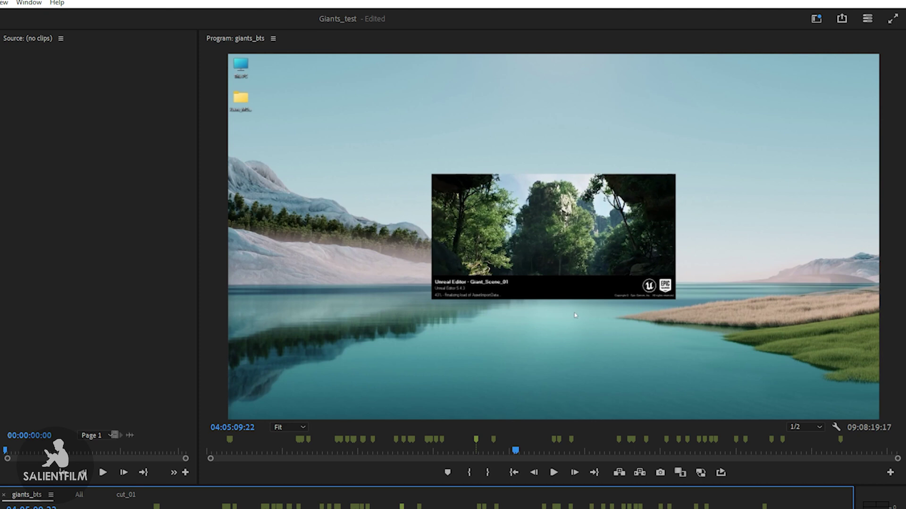
Step: Skip on edit by edit from 04:05:09 to 04:31:04, surveying the Unreal Engine plugin and environment setup up to the iClone scene
{"action": "key", "text": "Down"}
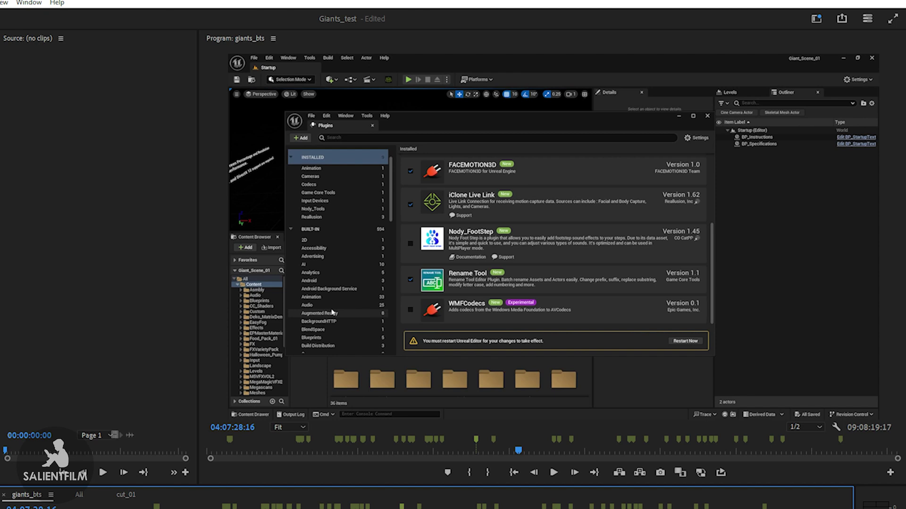
{"action": "key", "text": "Down"}
{"action": "key", "text": "Down"}
{"action": "key", "text": "Down"}
{"action": "key", "text": "Down"}
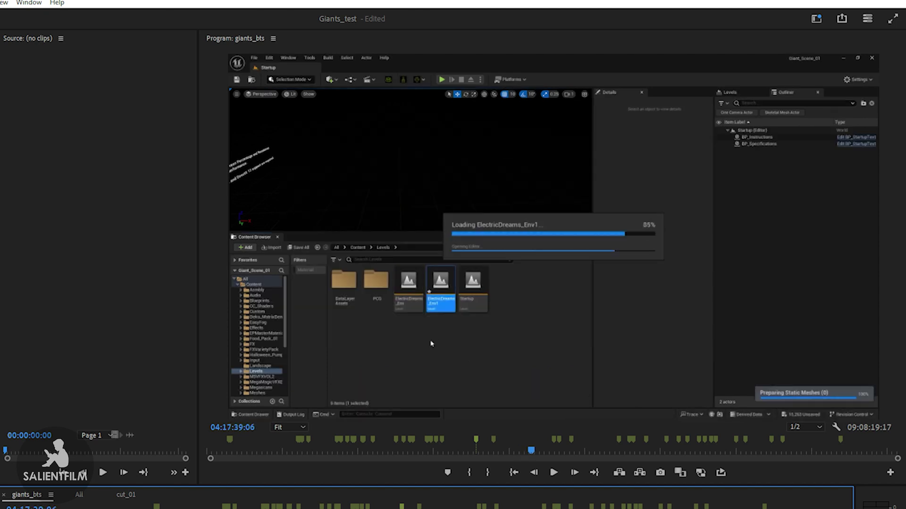
{"action": "key", "text": "Down"}
{"action": "key", "text": "Down"}
{"action": "key", "text": "Down"}
{"action": "key", "text": "Down"}
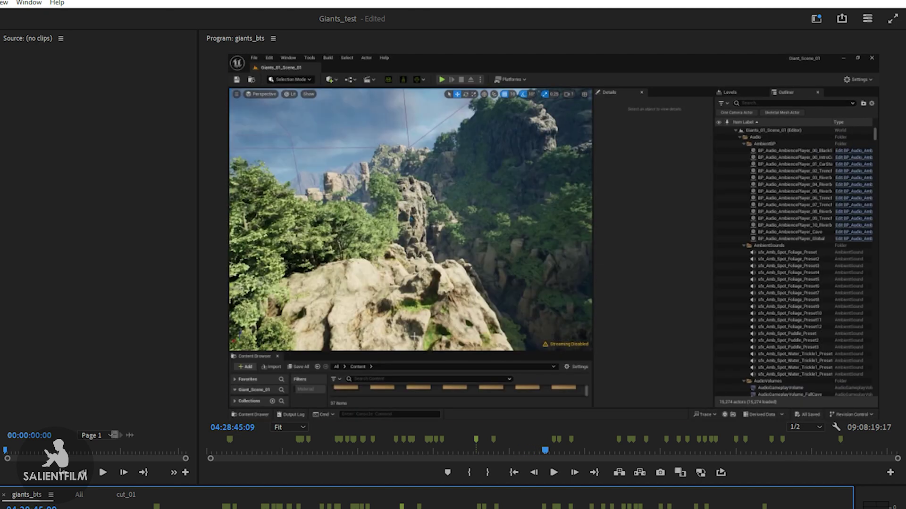
{"action": "key", "text": "Up"}
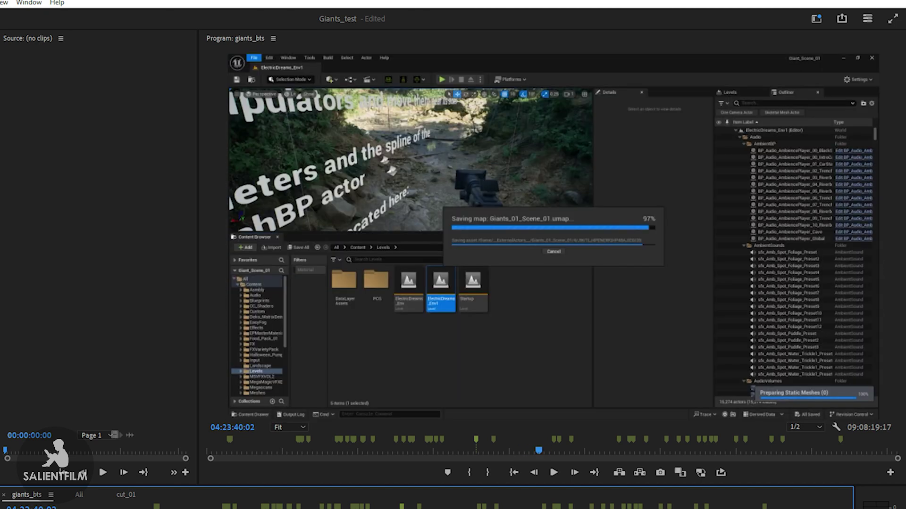
{"action": "key", "text": "Down"}
{"action": "key", "text": "Down"}
{"action": "key", "text": "Down"}
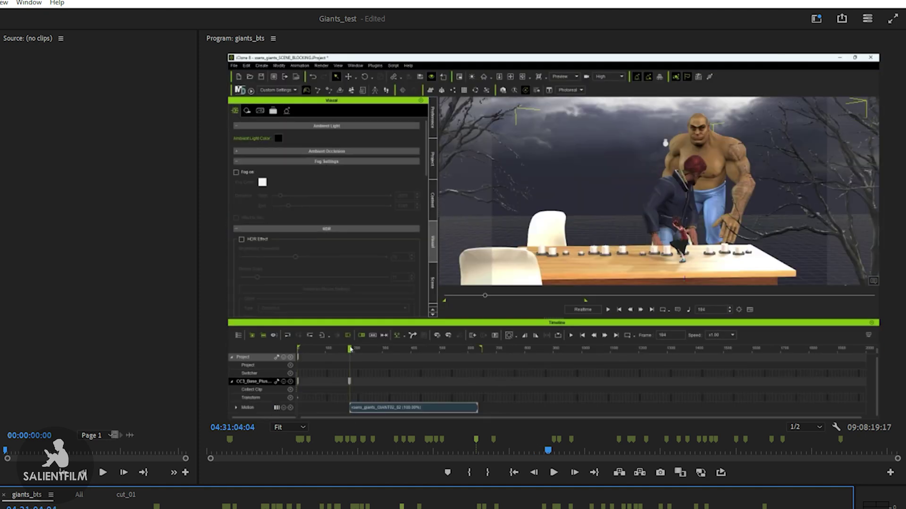
Step: Skip on edit by edit from 04:31:04:04 to 04:38:55:23, surveying the import of GIANT_02 and the dining table into Unreal Engine
{"action": "key", "text": "Down"}
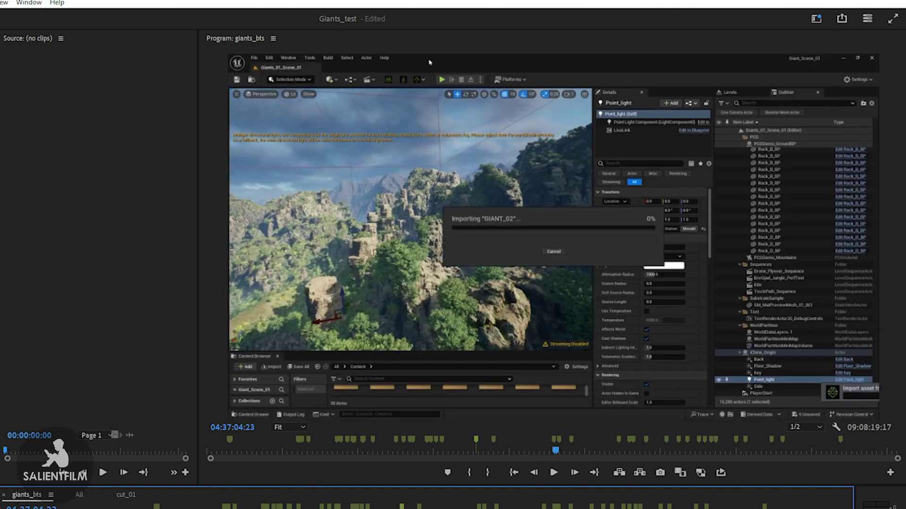
{"action": "key", "text": "Up"}
{"action": "key", "text": "Down"}
{"action": "key", "text": "Down"}
{"action": "key", "text": "Down"}
{"action": "key", "text": "Down"}
{"action": "key", "text": "Down"}
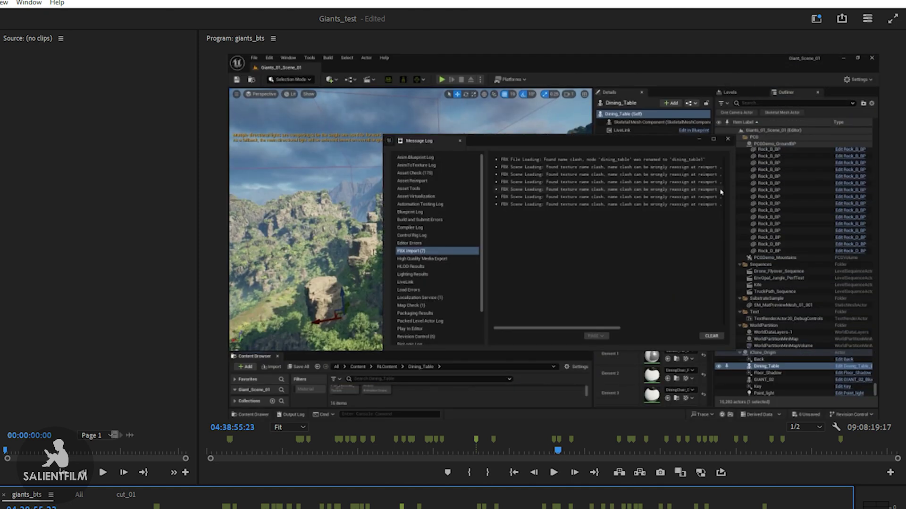
Step: Step back to the edit point at 04:35:18:19 and play the footage to examine the Unreal Live Link transfer settings in iClone
{"action": "key", "text": "Up"}
{"action": "key", "text": "Up"}
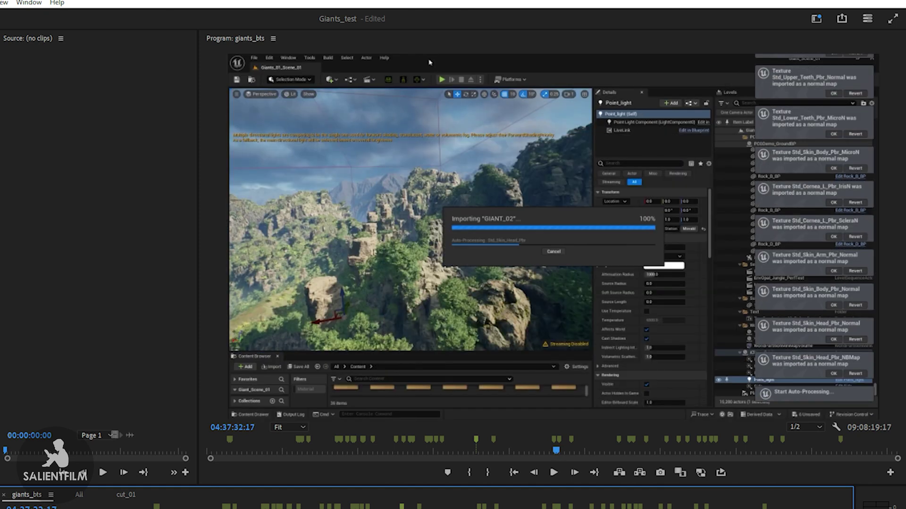
{"action": "key", "text": "Up"}
{"action": "key", "text": "Down"}
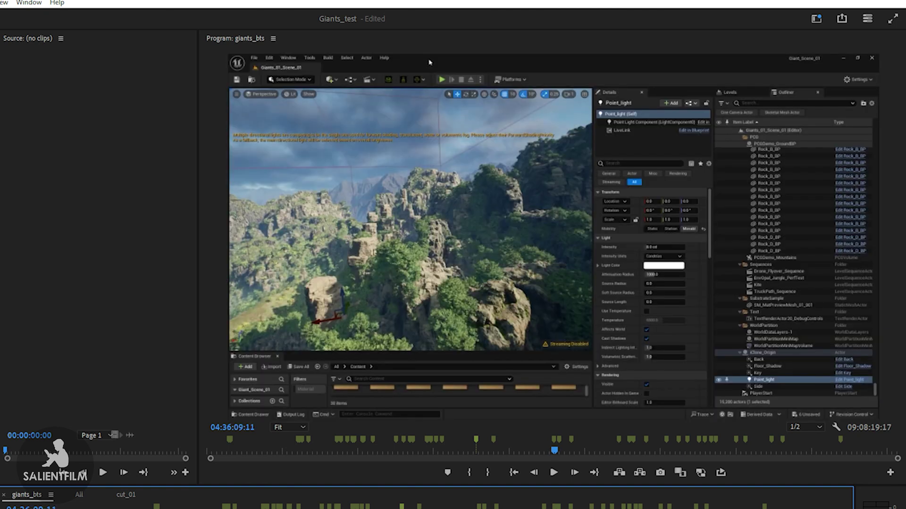
{"action": "key", "text": "Up"}
{"action": "key", "text": "space"}
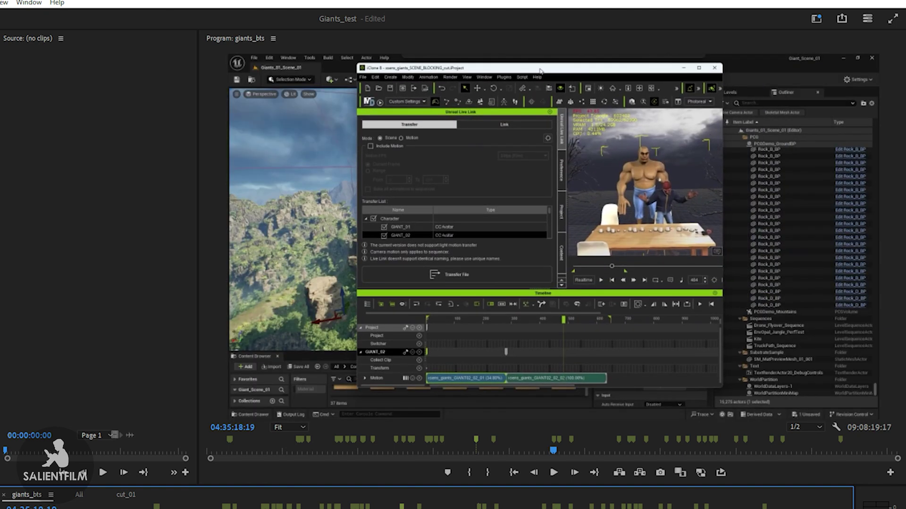
{"action": "key", "text": "space"}
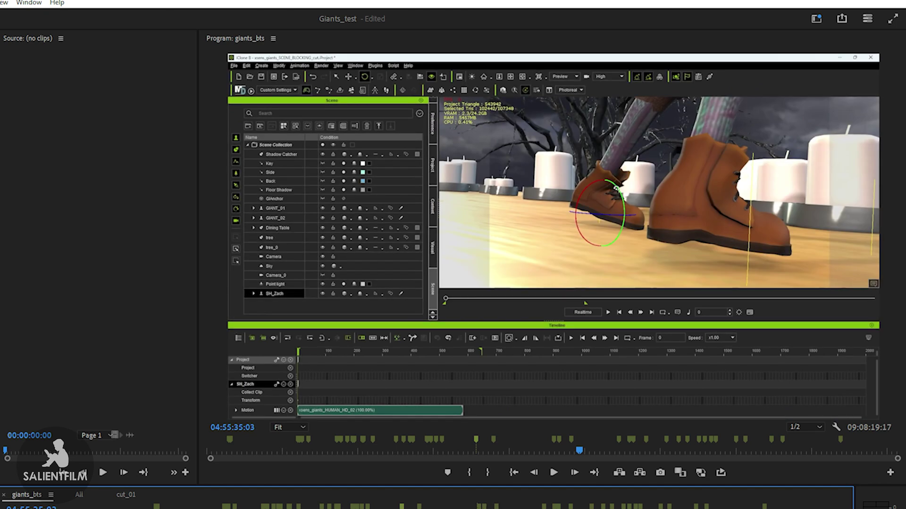
Step: Jump through 04:35:29:16, 04:39:36:04 and 04:49:21:13 to review the transfer options, the imported giant and the character files
{"action": "left_click", "coordinate": [487, 507]}
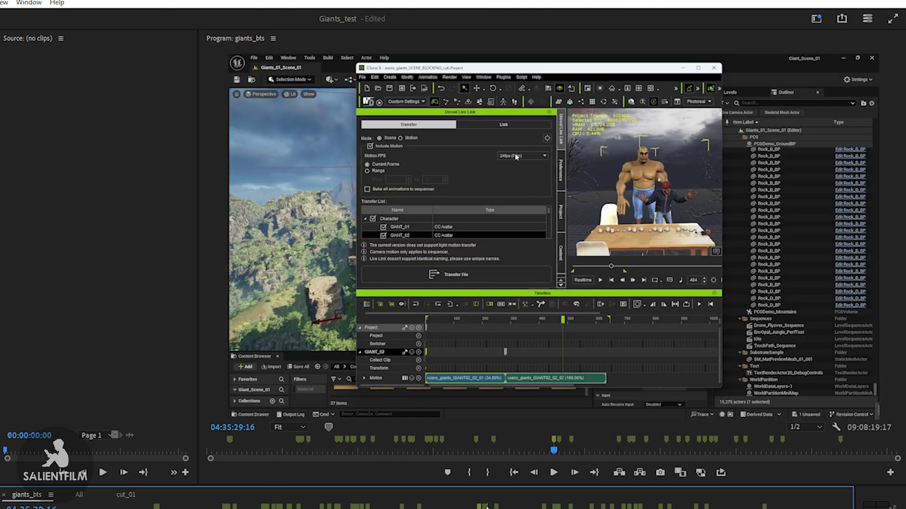
{"action": "left_click", "coordinate": [493, 508]}
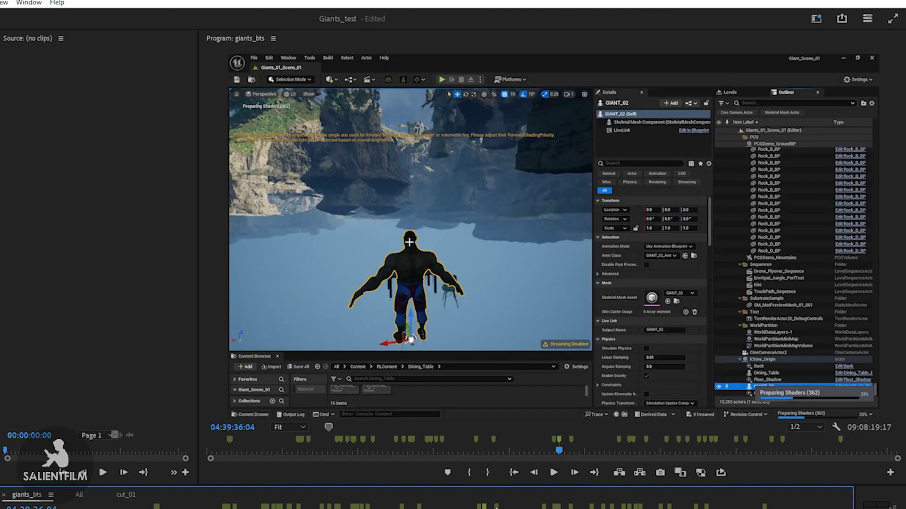
{"action": "left_click", "coordinate": [496, 507]}
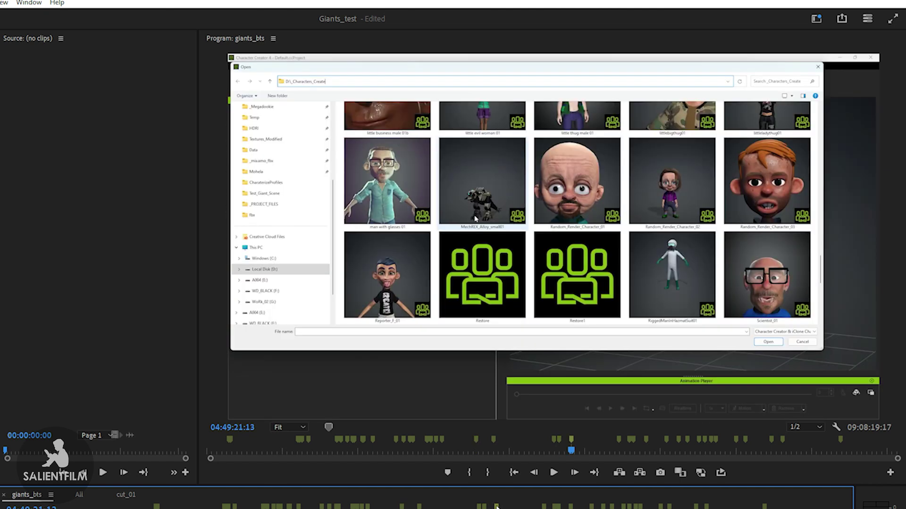
Step: Sample the boy's placement and foot adjustment between 04:54:39:15 and 04:58:21:16, and return to the marker at 04:49:21:13
{"action": "left_click", "coordinate": [499, 507]}
{"action": "left_click", "coordinate": [499, 507]}
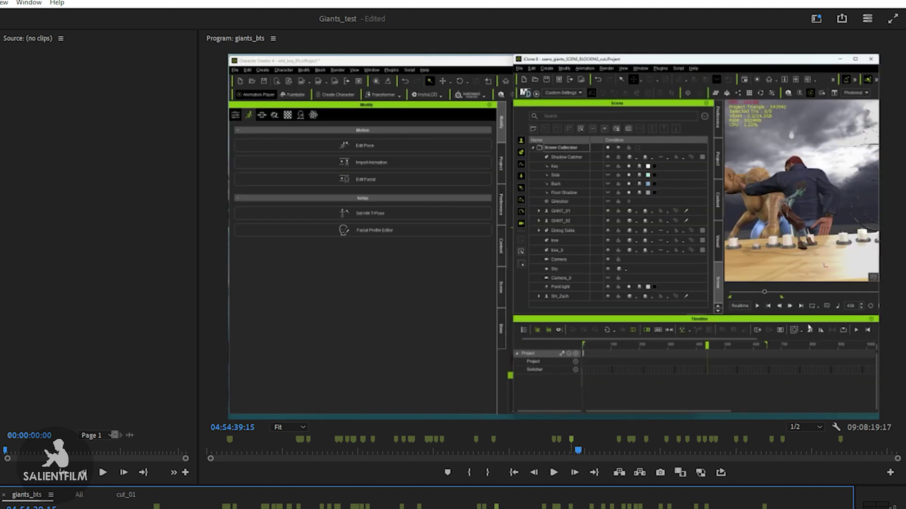
{"action": "left_click_drag", "start_coordinate": [498, 507], "coordinate": [501, 507]}
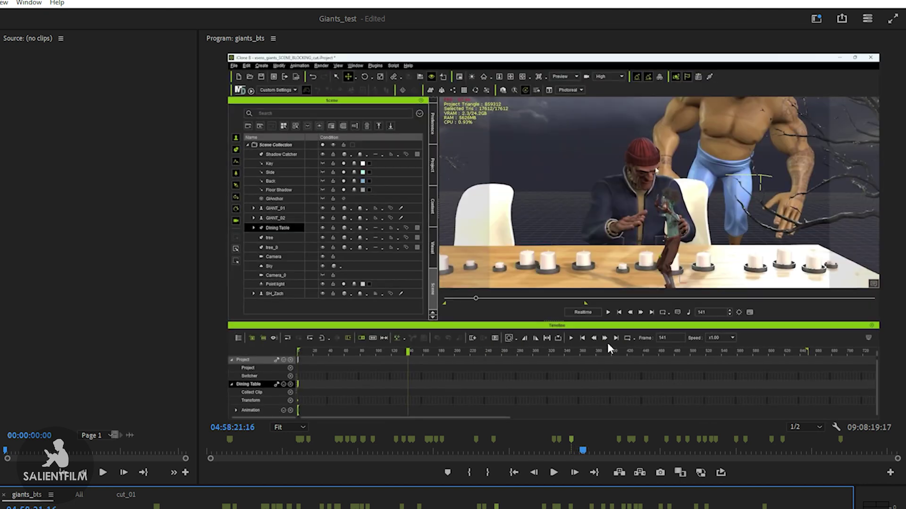
{"action": "left_click", "coordinate": [502, 507]}
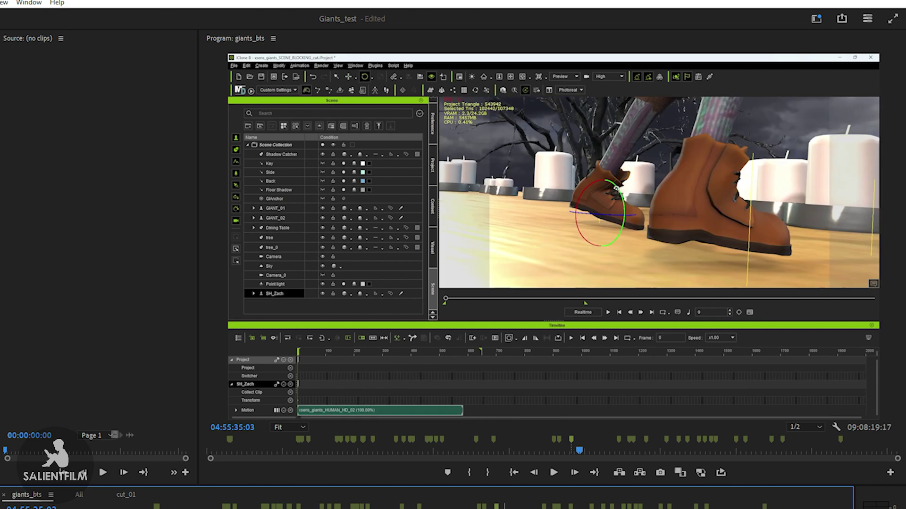
{"action": "left_click", "coordinate": [499, 507]}
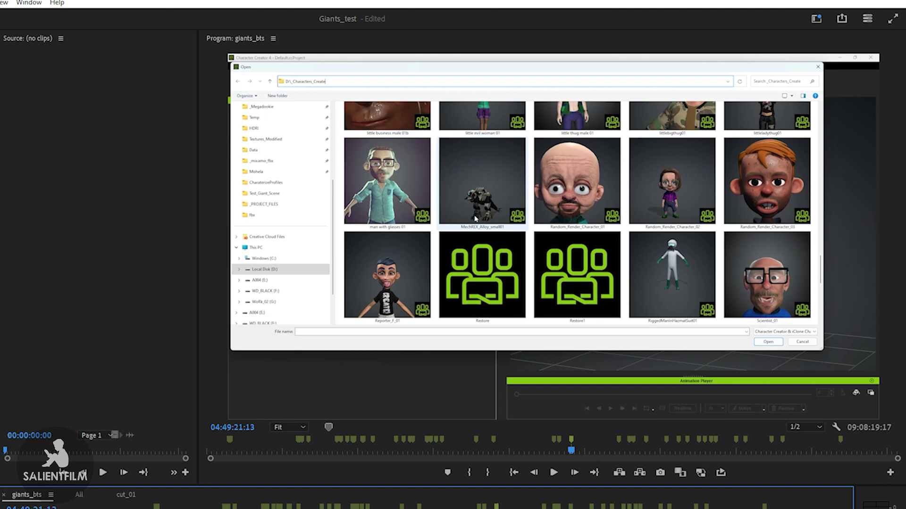
Step: Skip forward edit by edit from 04:49:21:13 to 05:08:32:06, surveying how the final boy and giant characters are built in Character Creator
{"action": "key", "text": "Down"}
{"action": "key", "text": "Down"}
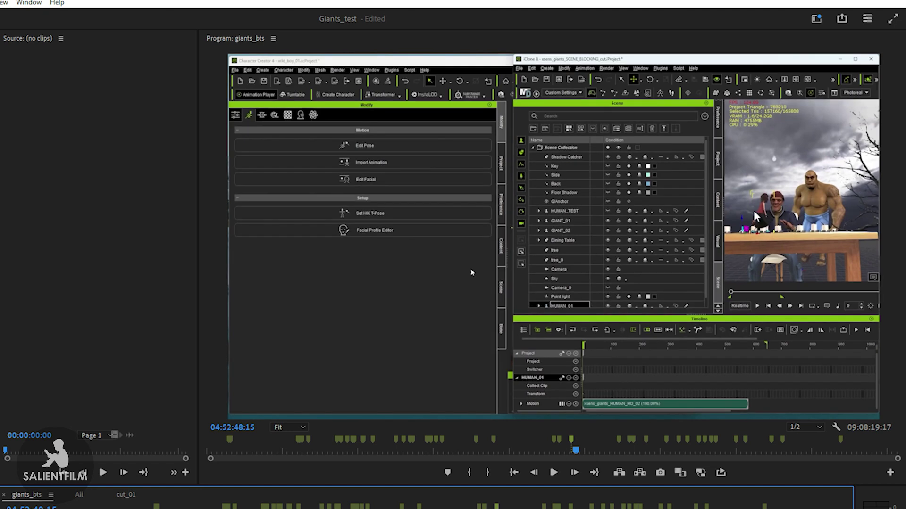
{"action": "key", "text": "Down"}
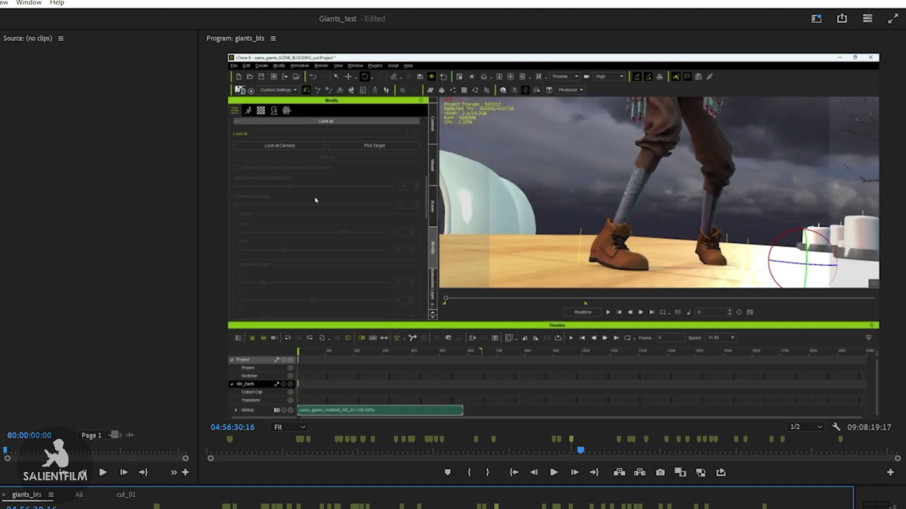
{"action": "key", "text": "Down"}
{"action": "key", "text": "Down"}
{"action": "key", "text": "Down"}
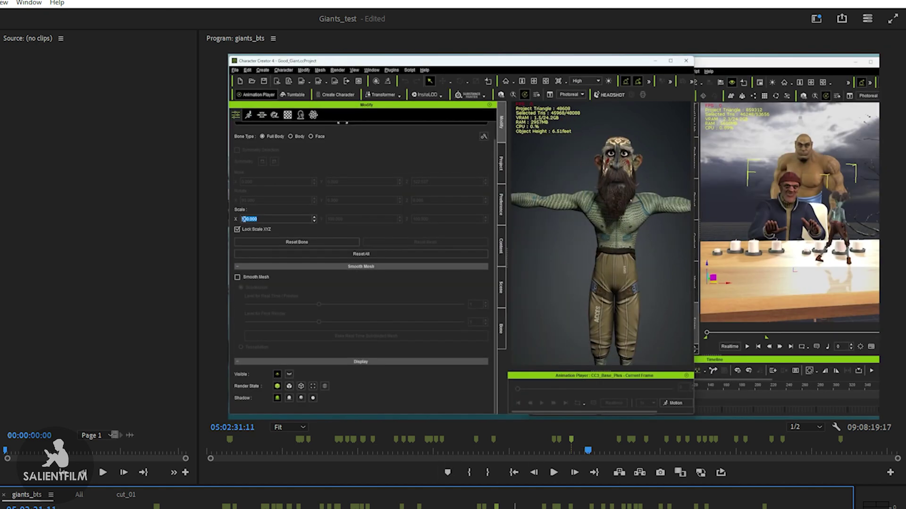
{"action": "key", "text": "Down"}
{"action": "key", "text": "Down"}
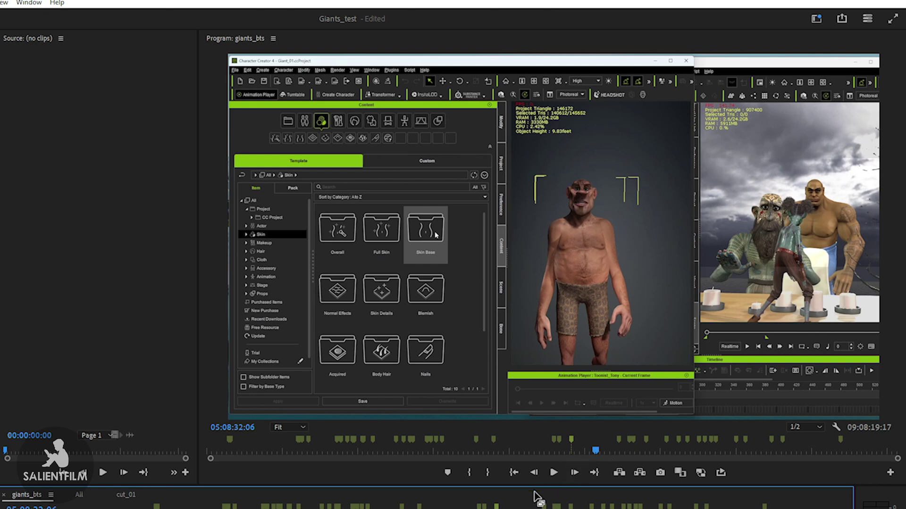
Step: Jump ahead to 05:58:57:12 and step back to 05:48:19:04 to find where the big giant gets his shorts
{"action": "left_click", "coordinate": [543, 507]}
{"action": "key", "text": "Down"}
{"action": "key", "text": "Down"}
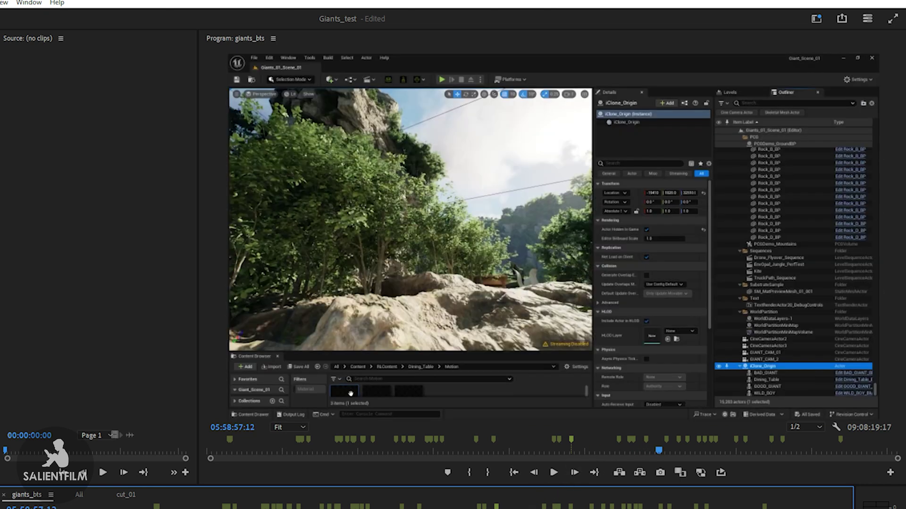
{"action": "key", "text": "Up"}
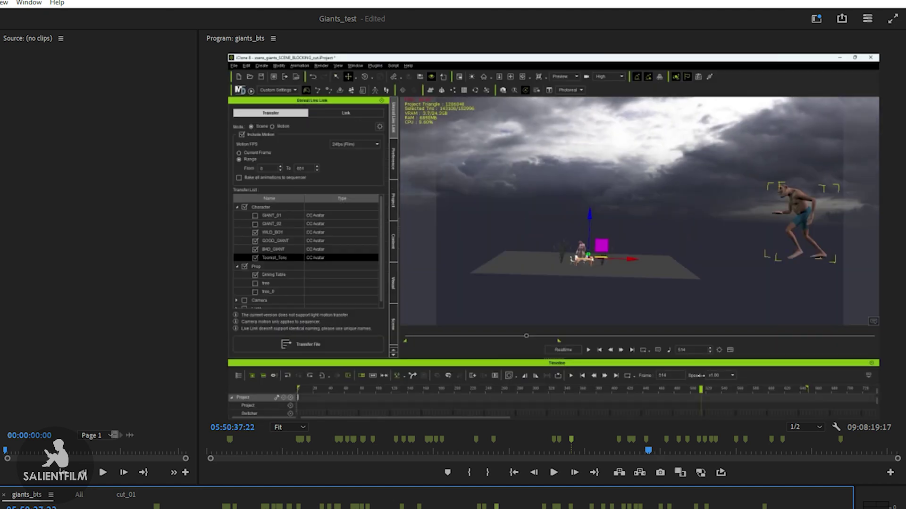
{"action": "key", "text": "Up"}
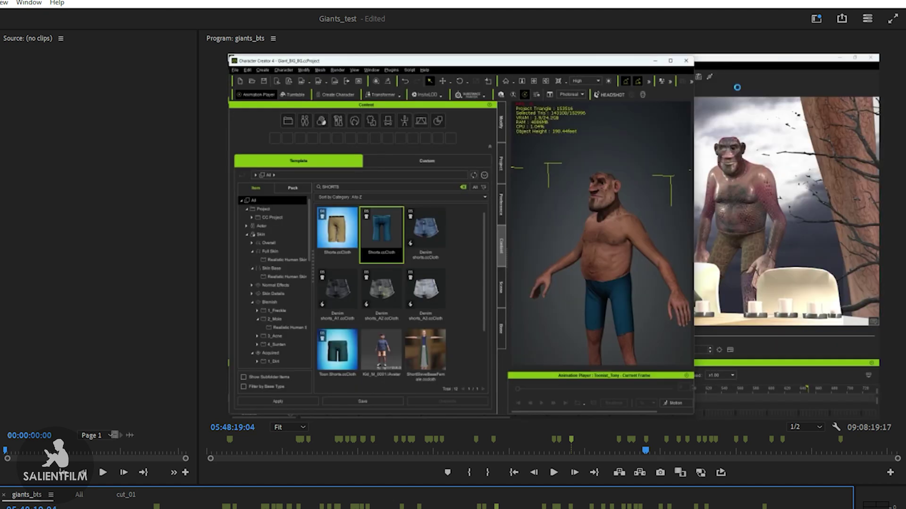
Step: Skip forward edit by edit from 05:48:19:04 to the BIG_GIANT import into Unreal Engine and briefly play it near 06:01:47
{"action": "key", "text": "Down"}
{"action": "key", "text": "Down"}
{"action": "key", "text": "Down"}
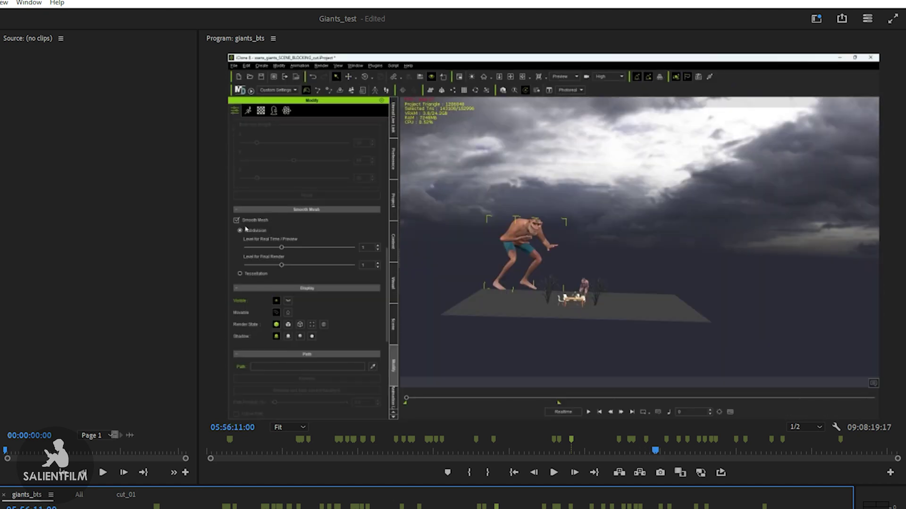
{"action": "key", "text": "Down"}
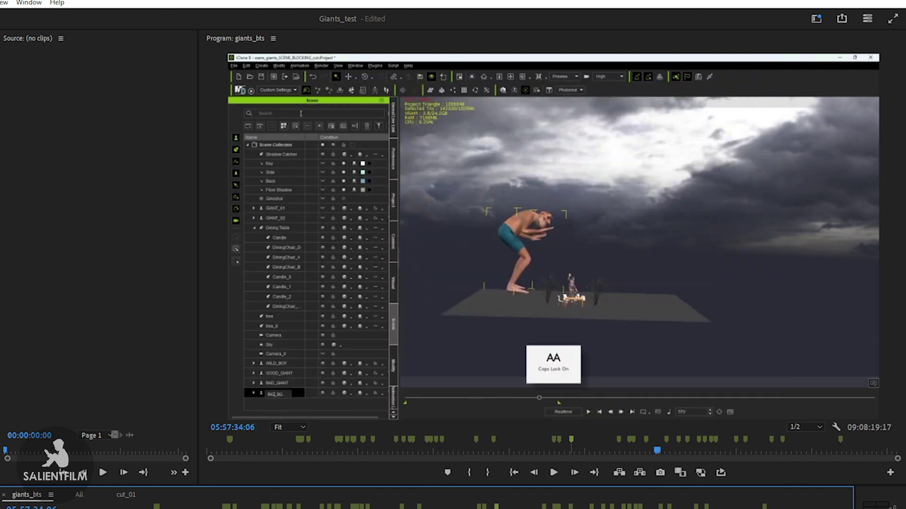
{"action": "key", "text": "Down"}
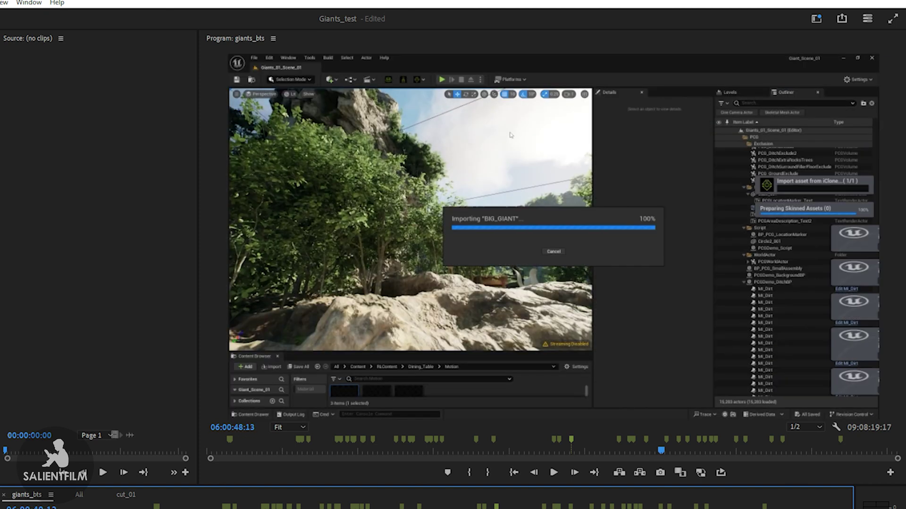
{"action": "key", "text": "Down"}
{"action": "key", "text": "space"}
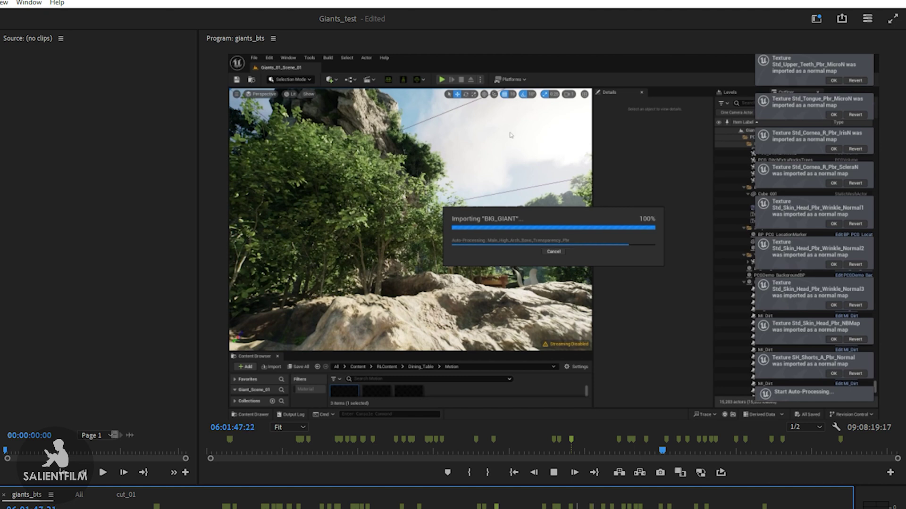
{"action": "key", "text": "space"}
Step: Continue edit by edit to 06:11:54:15, surveying the GIANT_CAM_2 camera and the giants' animation tracks in the Unreal sequencer
{"action": "key", "text": "Down"}
{"action": "key", "text": "Down"}
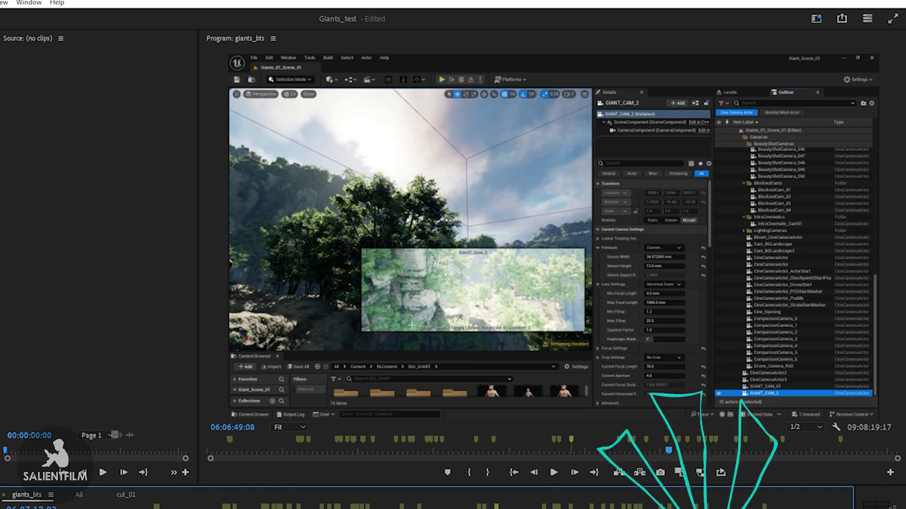
{"action": "key", "text": "Down"}
{"action": "key", "text": "Down"}
{"action": "key", "text": "Down"}
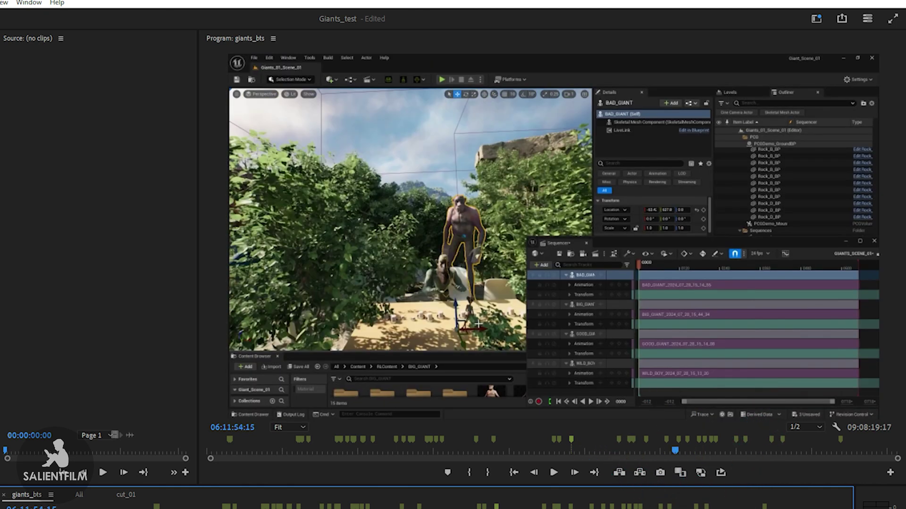
Step: Go back through the edits and markers from 06:11:54:15 to 05:48:37:14, reviewing the big giant's placement and iClone transfer
{"action": "key", "text": "Up"}
{"action": "key", "text": "Up"}
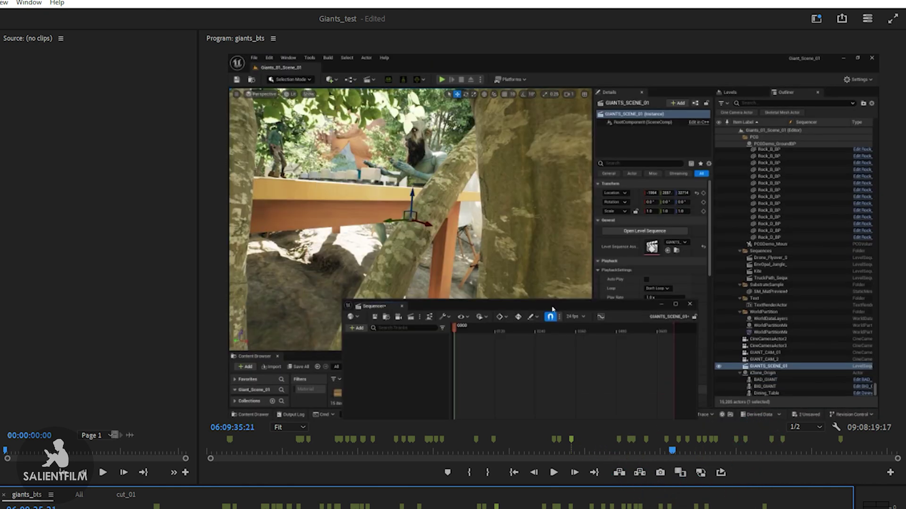
{"action": "key", "text": "Up"}
{"action": "key", "text": "Up"}
{"action": "key", "text": "Up"}
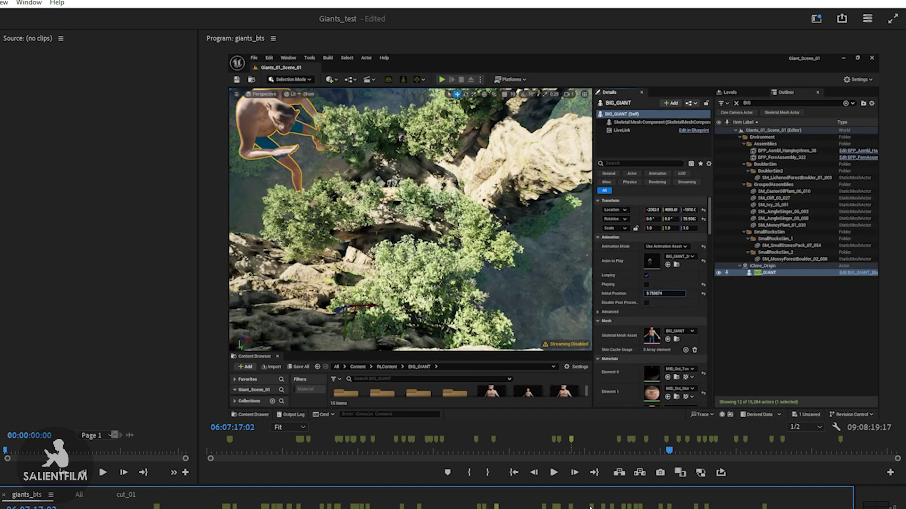
{"action": "key", "text": "Up"}
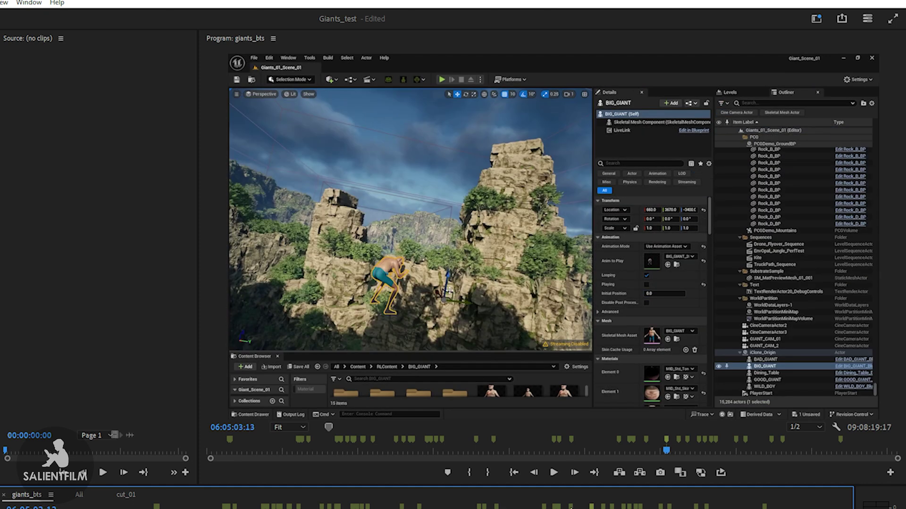
{"action": "key", "text": "Up"}
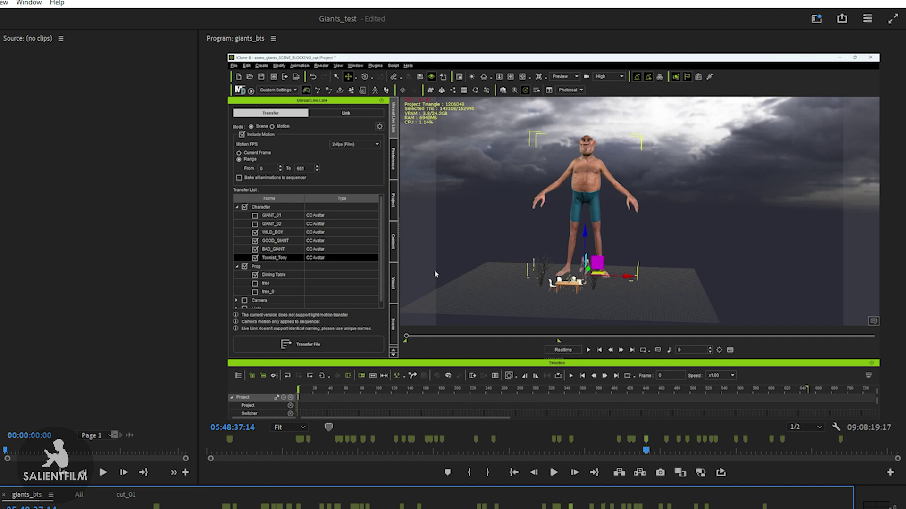
Step: Move on through 06:29:01:13 to 07:38:52:12 and play the footage, examining the WILD_BOY motion clips and the CineCameraActor shot
{"action": "key", "text": "Down"}
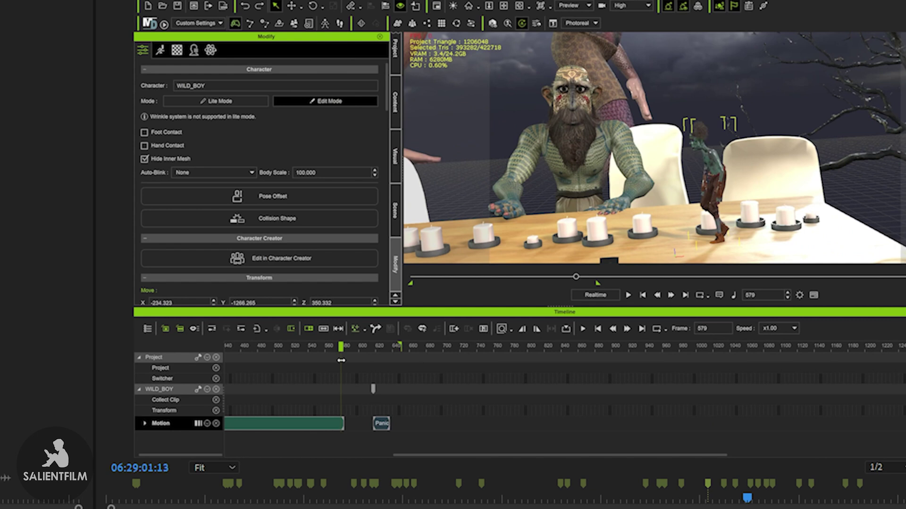
{"action": "left_click_drag", "start_coordinate": [381, 423], "coordinate": [351, 423]}
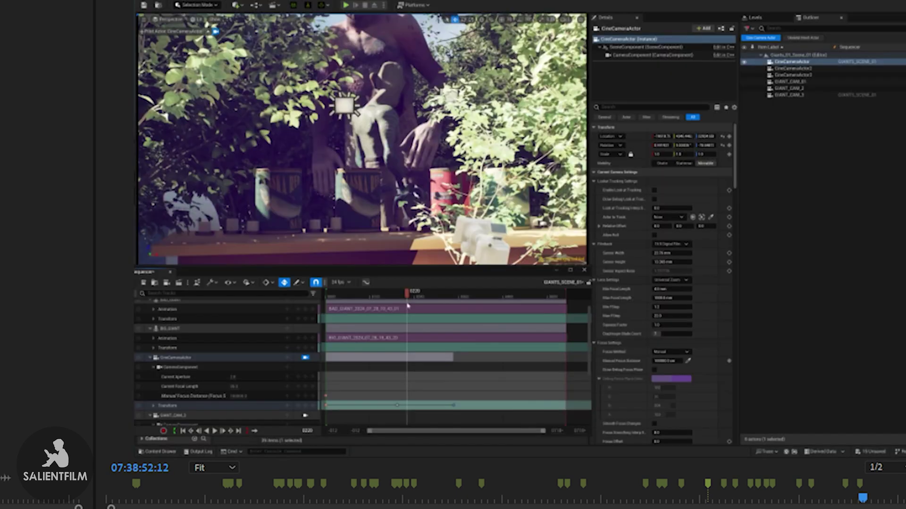
{"action": "key", "text": "space"}
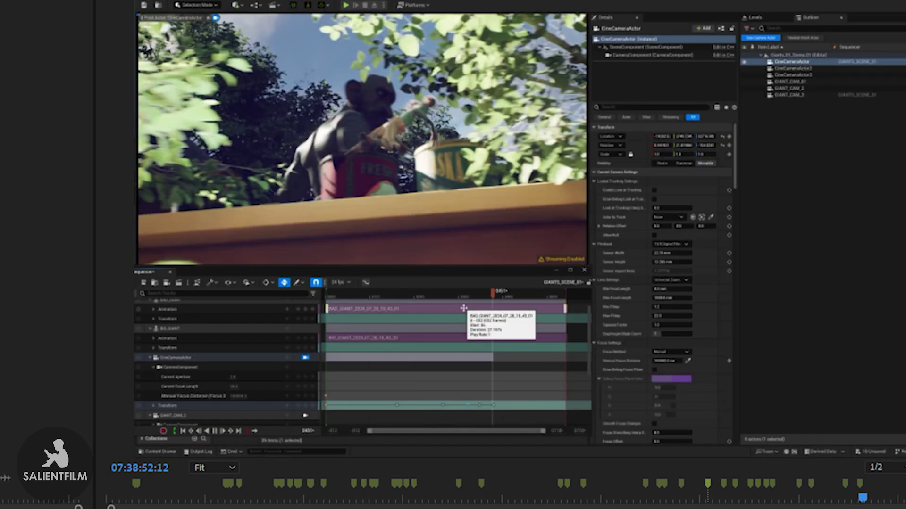